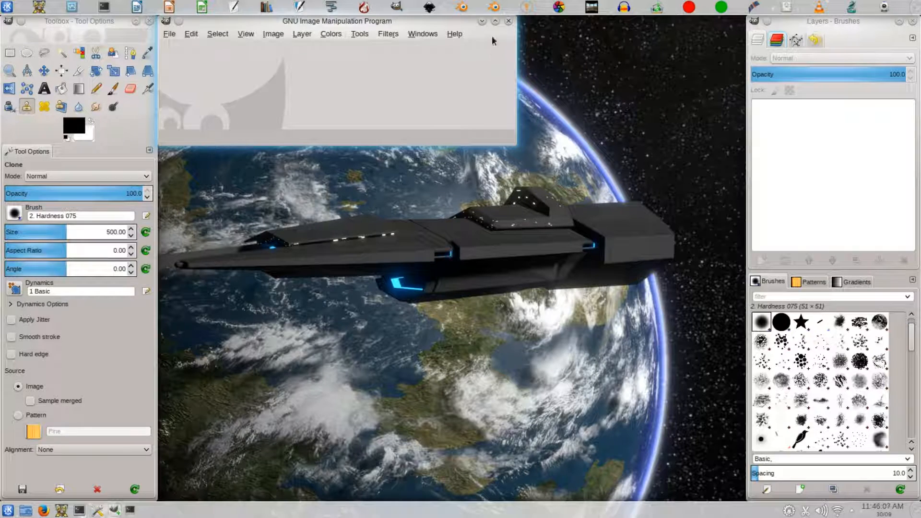
pyautogui.click(482, 23)
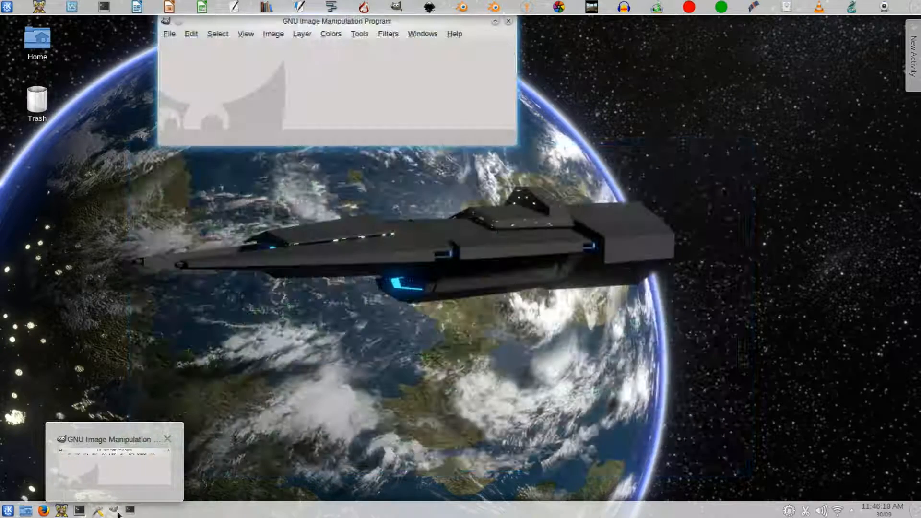
pyautogui.click(118, 512)
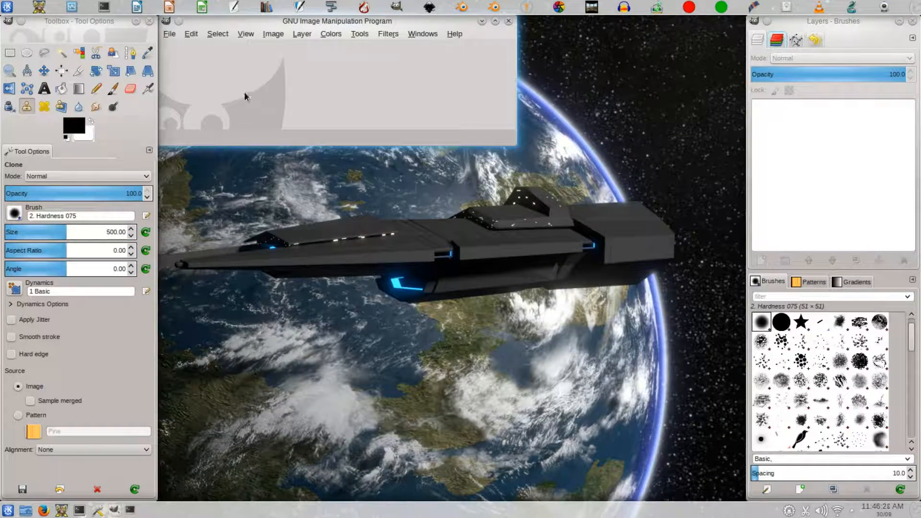
# Step: Create a new blank image of 4096 × 2048 pixels
pyautogui.click(169, 34)
pyautogui.click(183, 50)
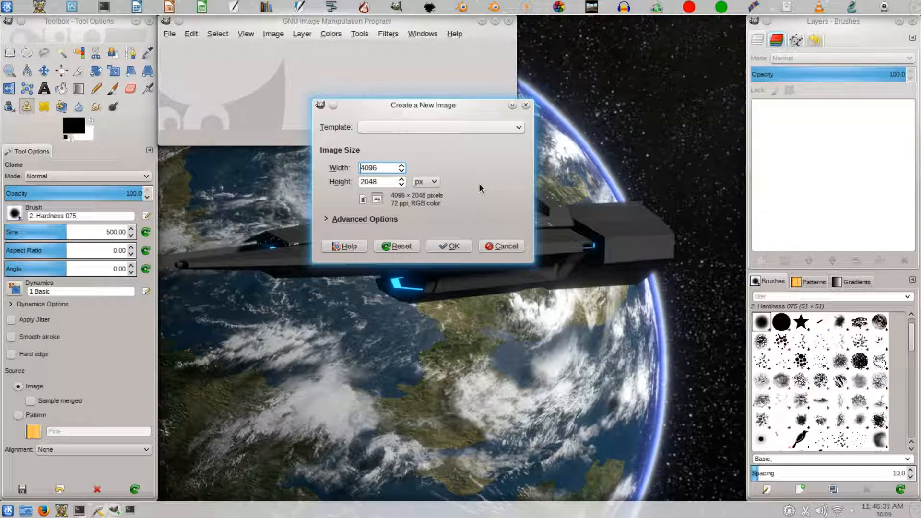
pyautogui.click(453, 247)
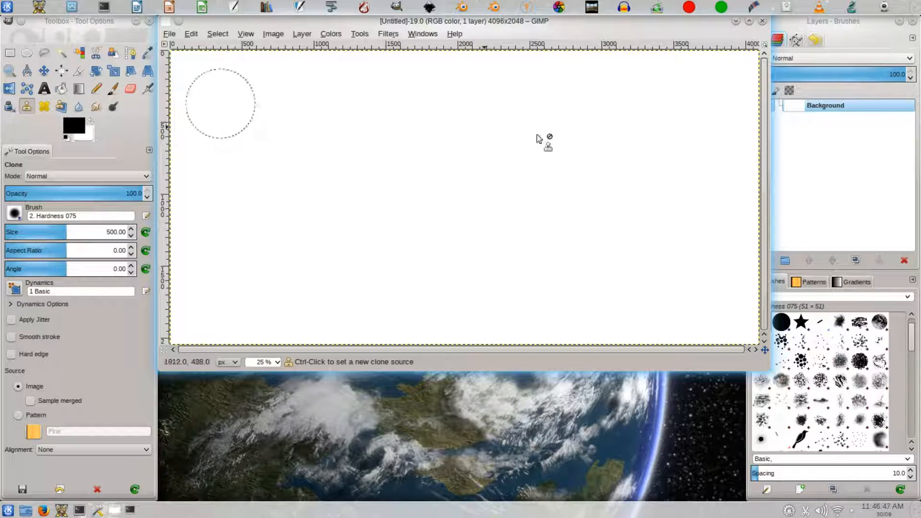
# Step: Add a new transparent layer of 4096 × 2048 pixels above the Background layer
pyautogui.rightClick(837, 105)
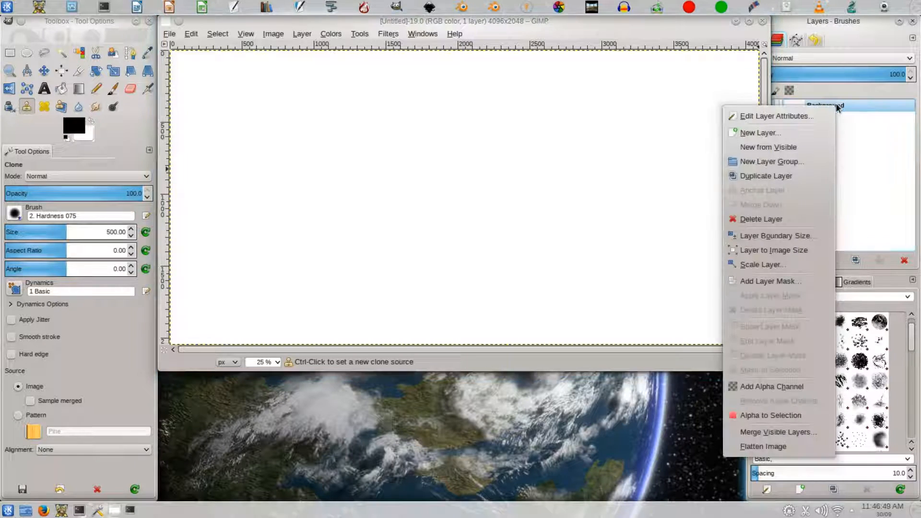
pyautogui.click(766, 132)
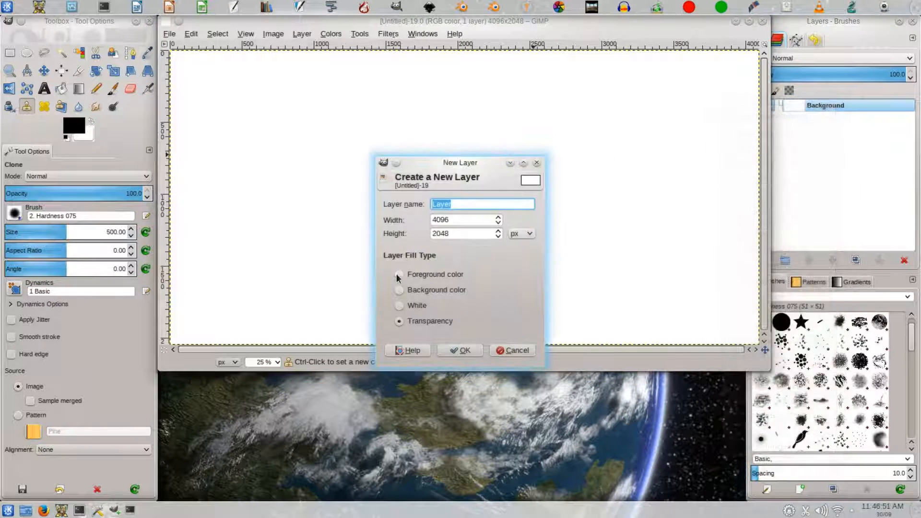
pyautogui.click(460, 350)
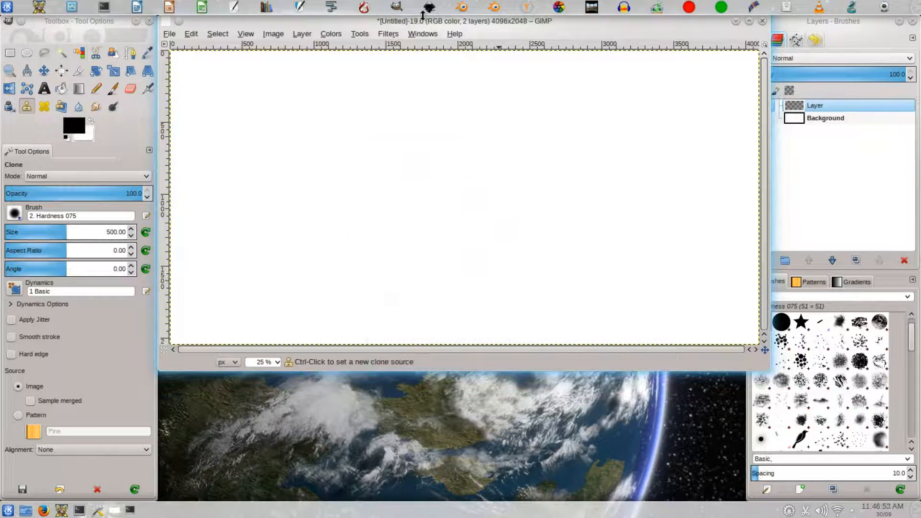
# Step: Render Solid Noise clouds on the new layer with detail 15, X size 4.3 and Y size 4.5
pyautogui.click(389, 33)
pyautogui.moveTo(399, 258)
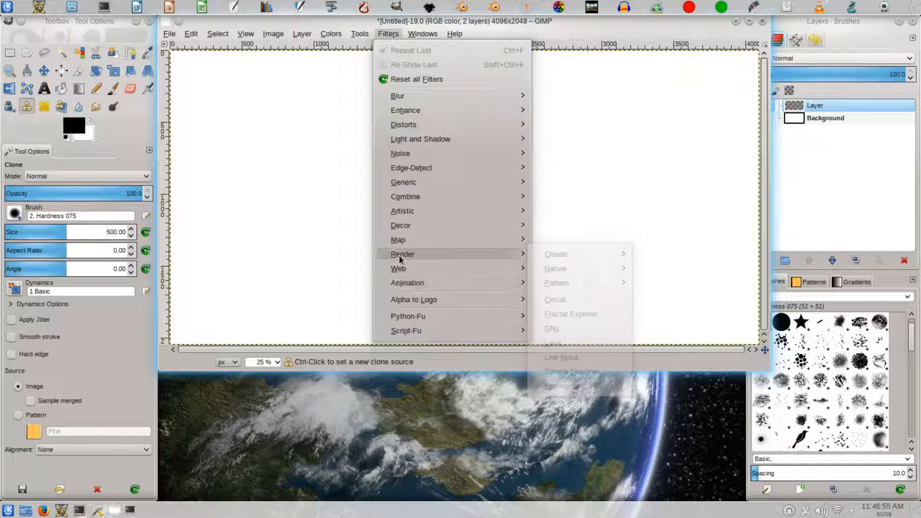
pyautogui.moveTo(556, 254)
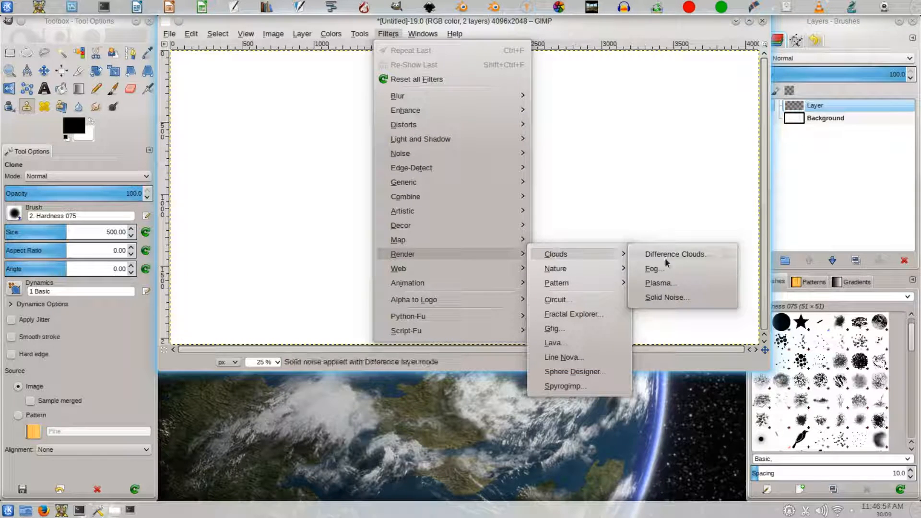
pyautogui.click(665, 297)
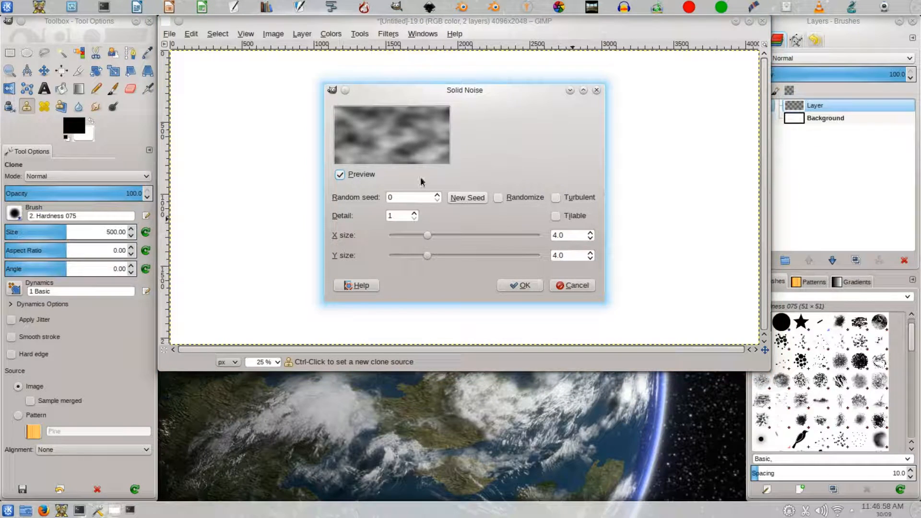
pyautogui.click(415, 214)
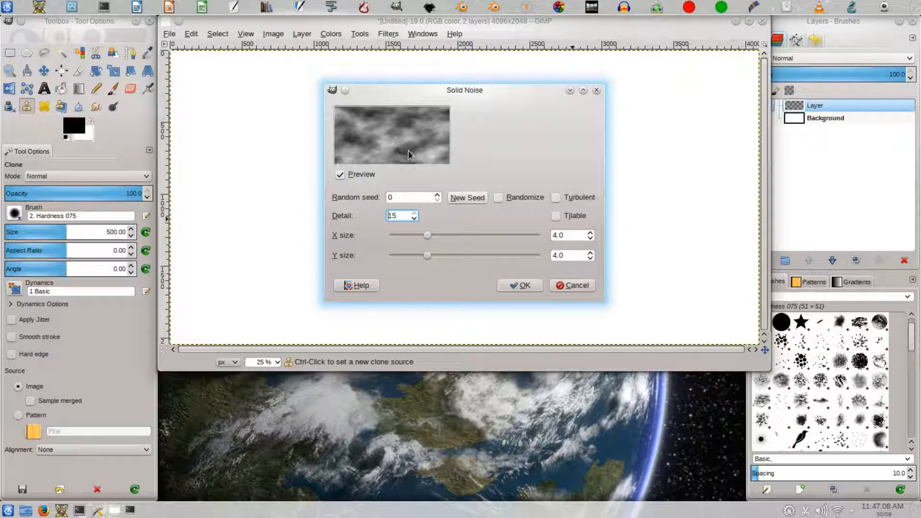
pyautogui.click(591, 234)
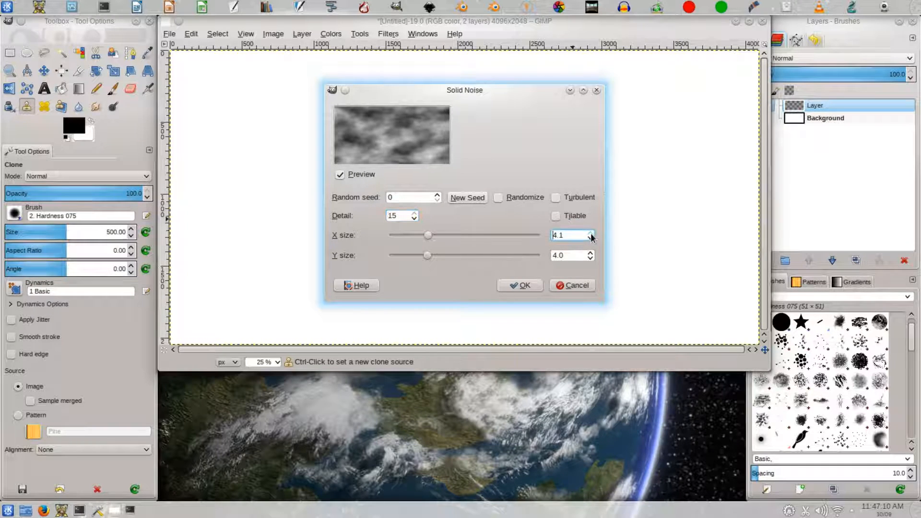
pyautogui.click(591, 253)
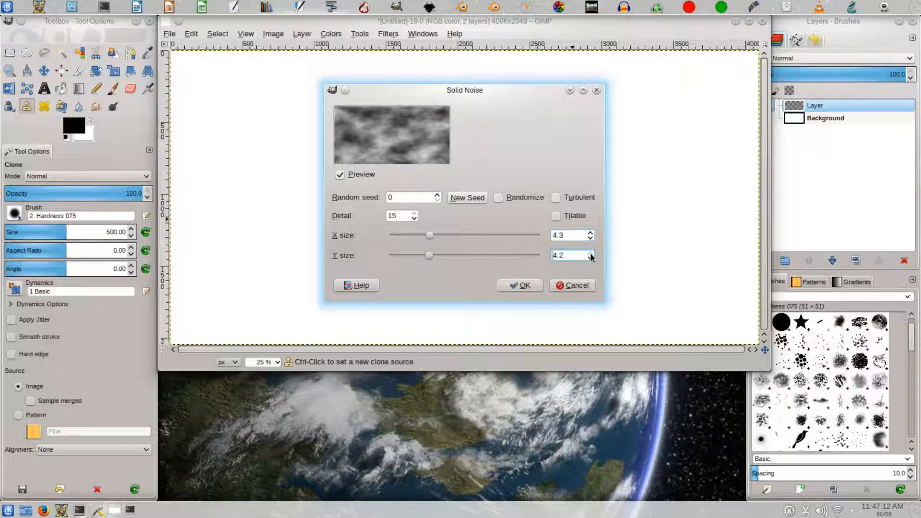
pyautogui.click(591, 254)
pyautogui.click(591, 254)
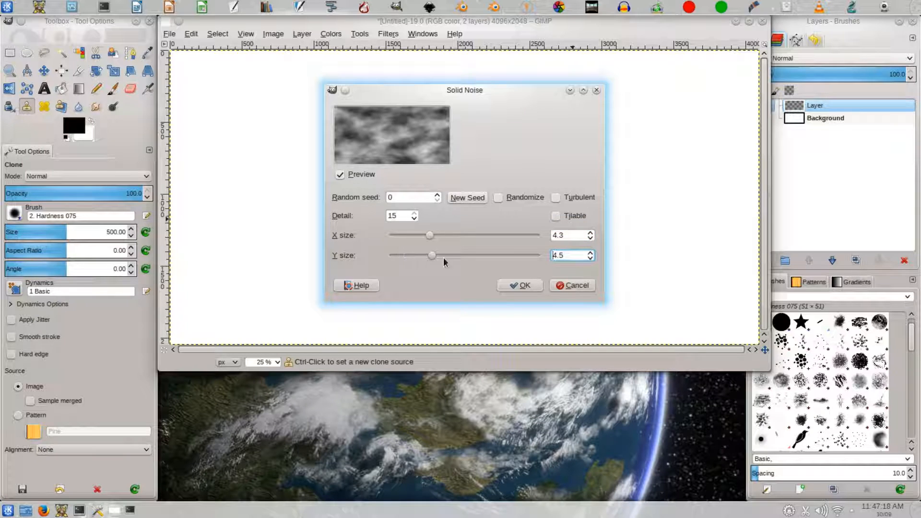
pyautogui.click(537, 287)
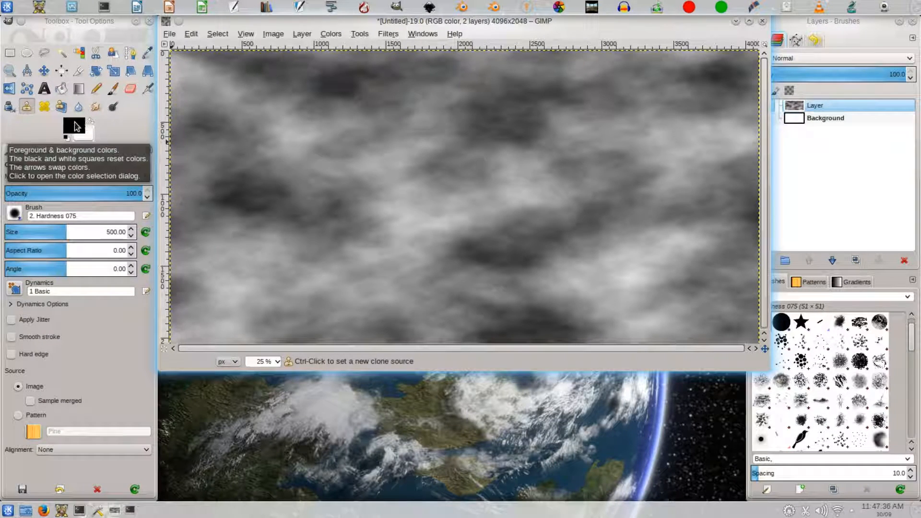
# Step: Set the foreground color to dark blue-teal 17505e and the background color to teal 1a6b6d
pyautogui.click(75, 126)
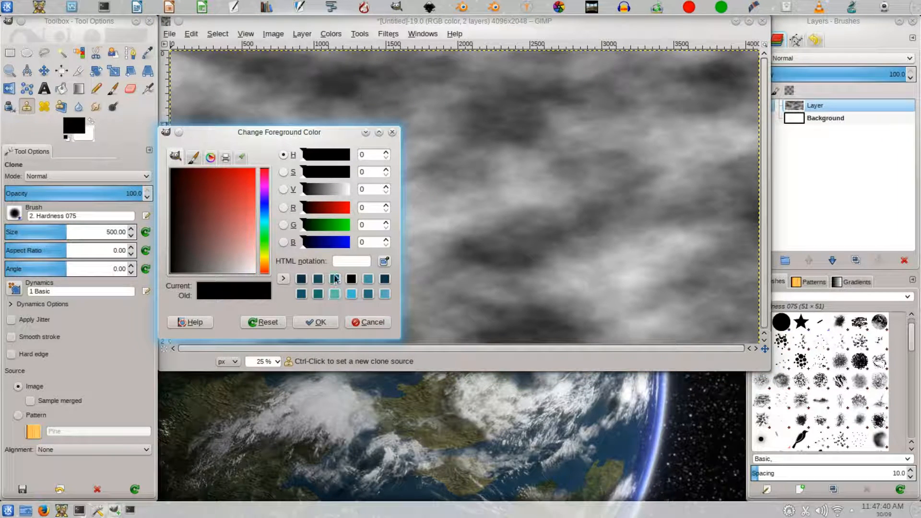
pyautogui.click(318, 281)
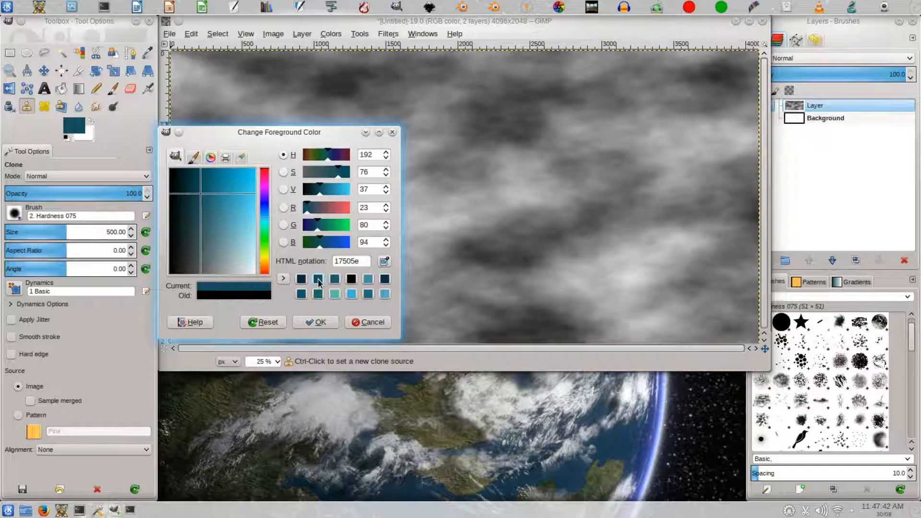
pyautogui.click(90, 135)
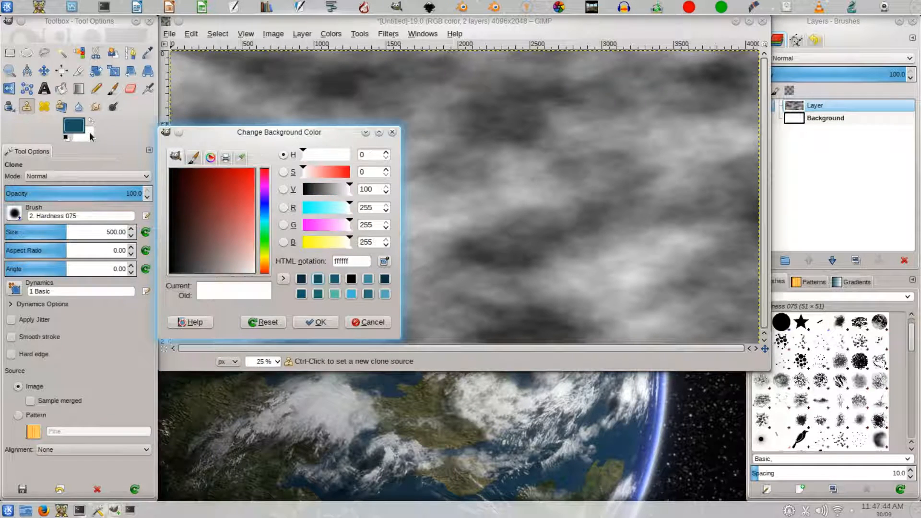
pyautogui.click(317, 293)
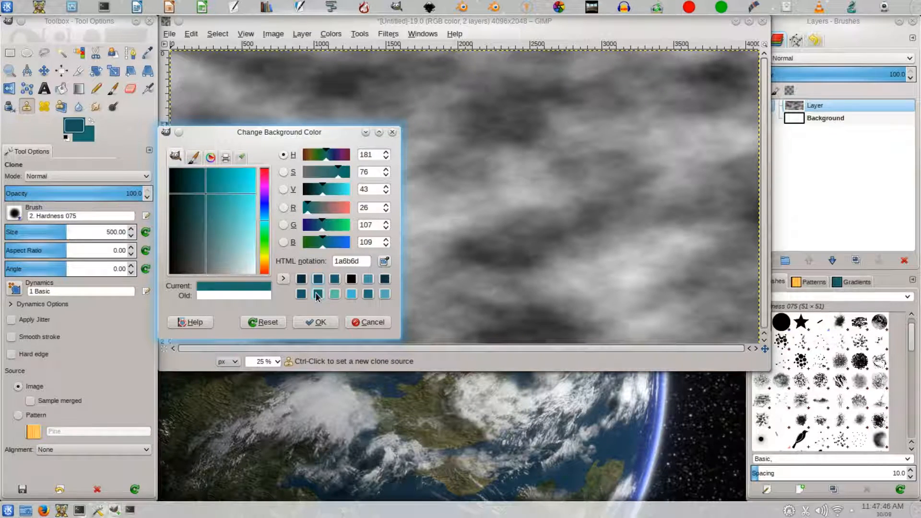
pyautogui.click(315, 322)
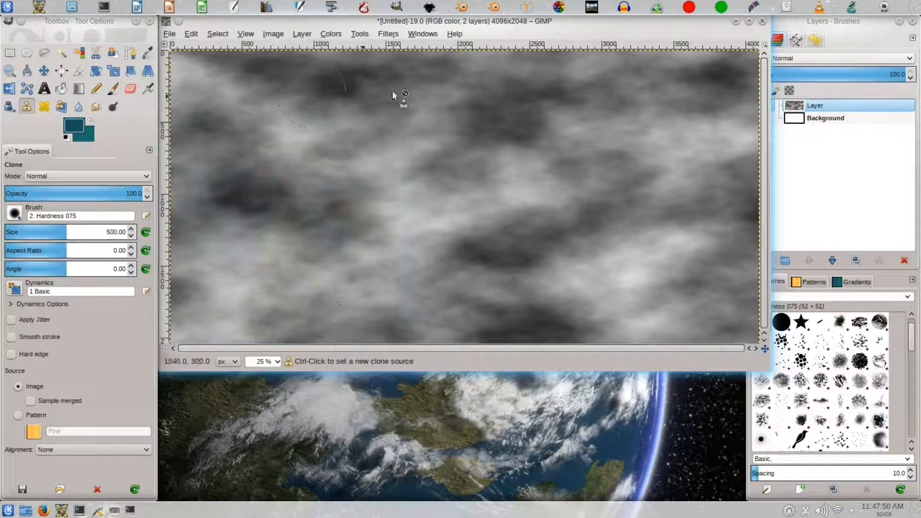
# Step: Recolor the noise layer with a Gradient Map based on the foreground and background colors
pyautogui.click(338, 32)
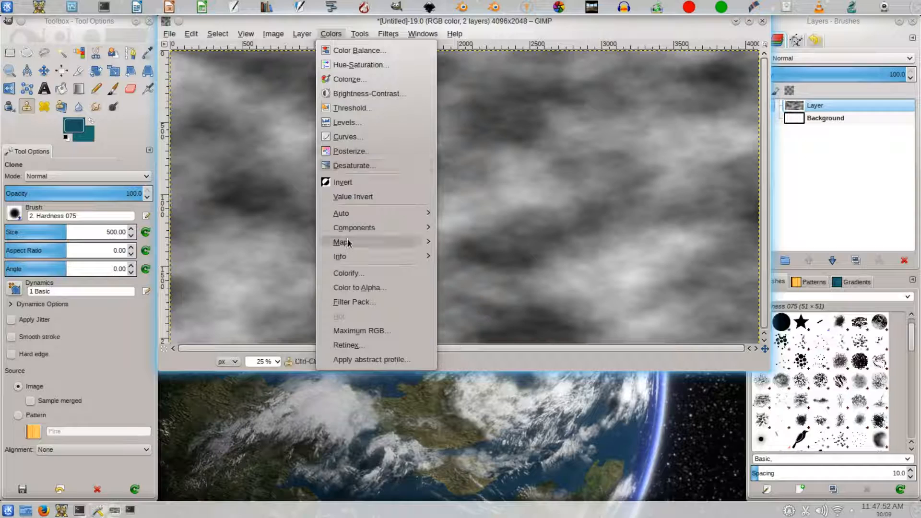
pyautogui.moveTo(347, 241)
pyautogui.click(473, 302)
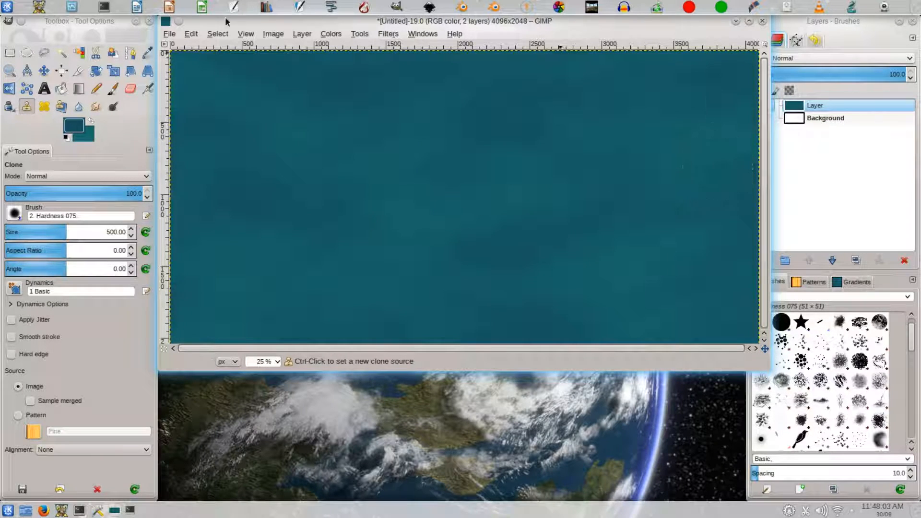
# Step: Move the white Background layer above the teal noise layer in the layer stack
pyautogui.click(174, 33)
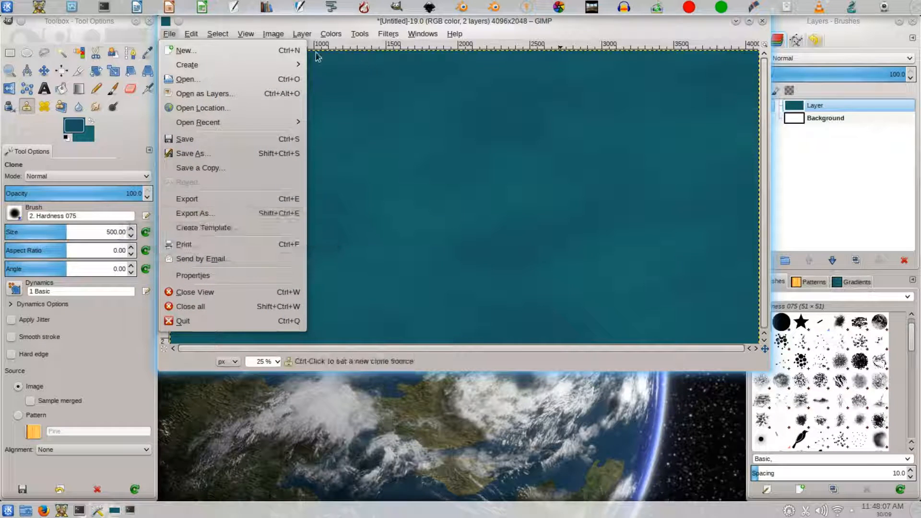
pyautogui.click(598, 36)
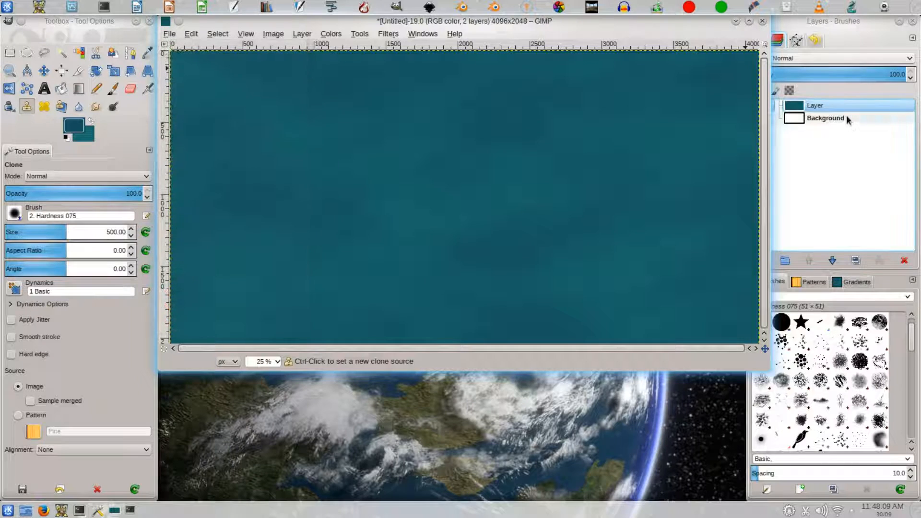
pyautogui.moveTo(828, 116); pyautogui.dragTo(839, 98)
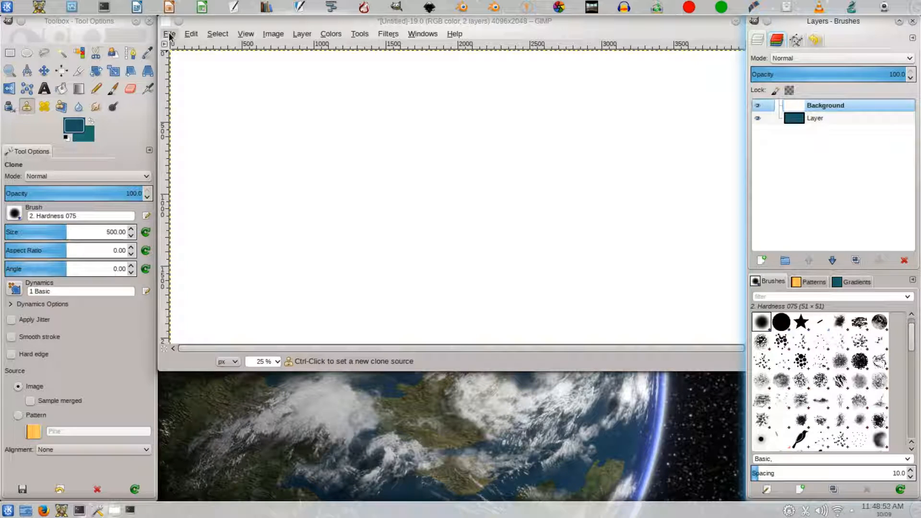
# Step: Import Idaho.A2015271.2050.500m.jpg from the LanceModis folder as a new layer
pyautogui.click(169, 35)
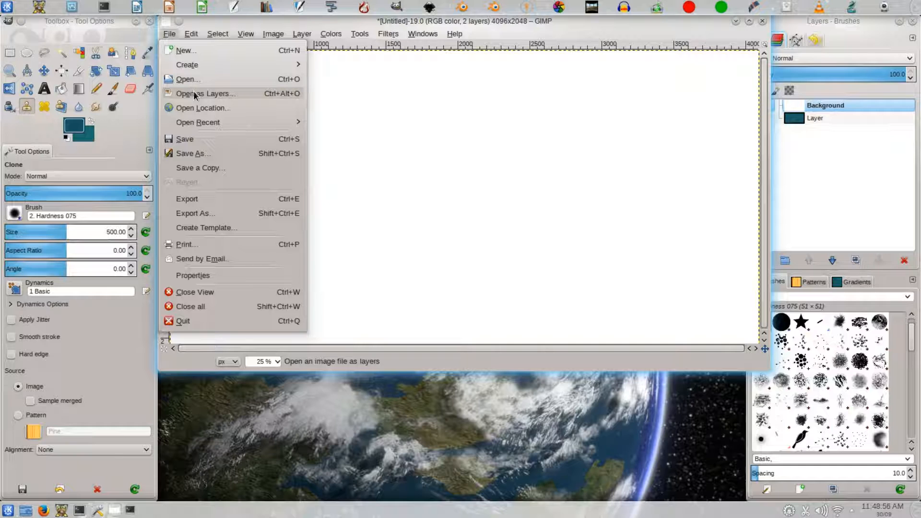
pyautogui.click(194, 93)
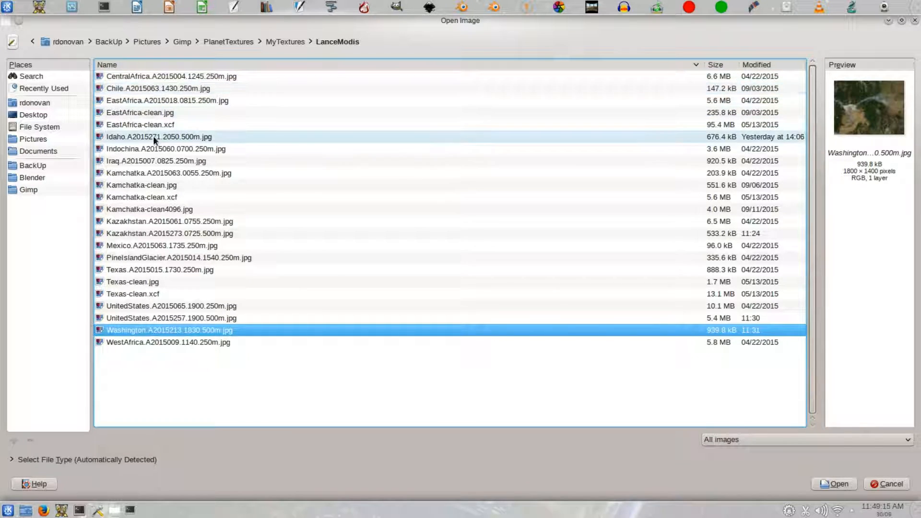
pyautogui.click(183, 136)
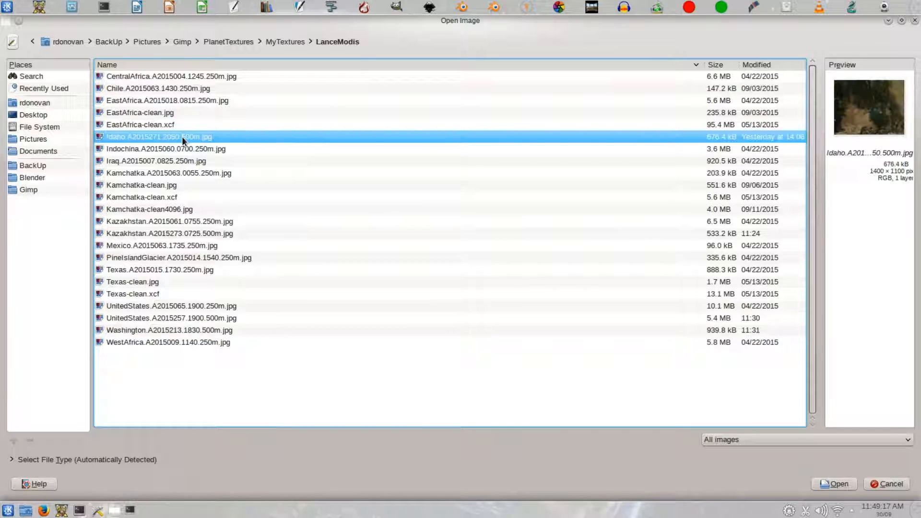
pyautogui.click(848, 484)
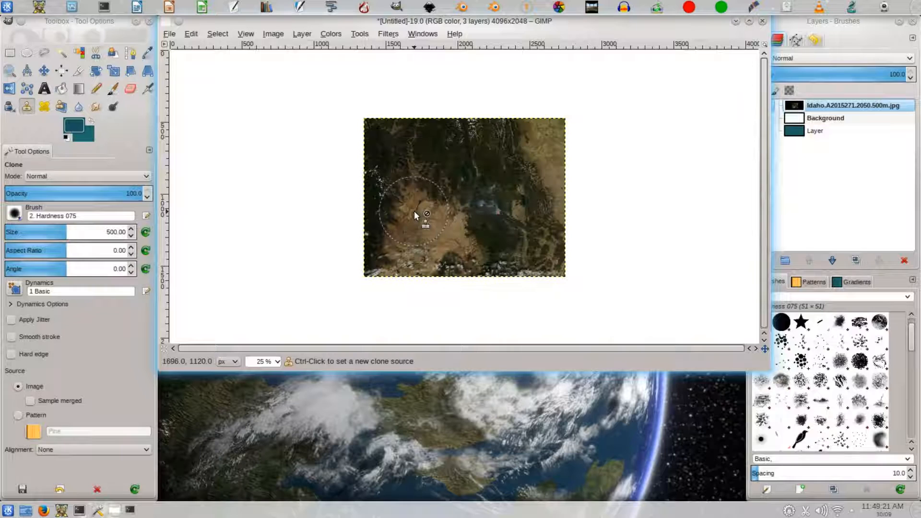
# Step: Import Kazakhstan.A2015273.0725.500m.jpg from the LanceModis folder as another layer
pyautogui.click(170, 35)
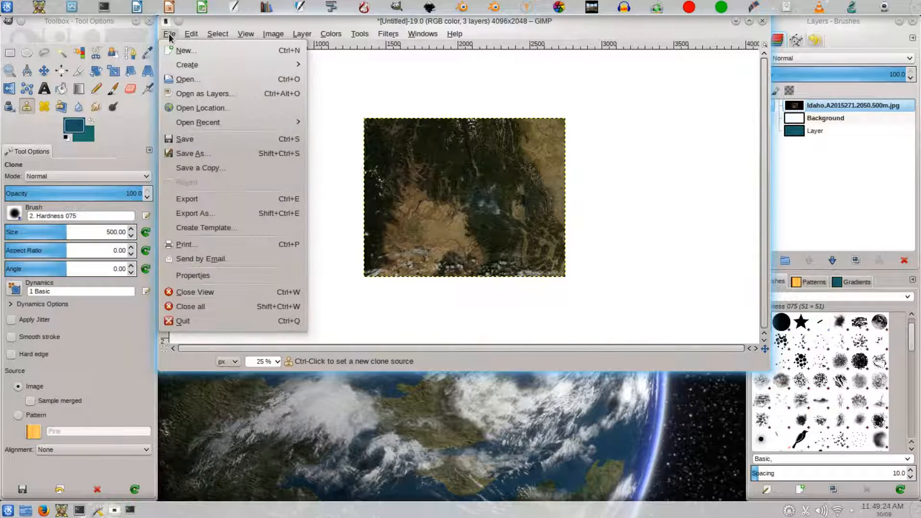
pyautogui.click(190, 94)
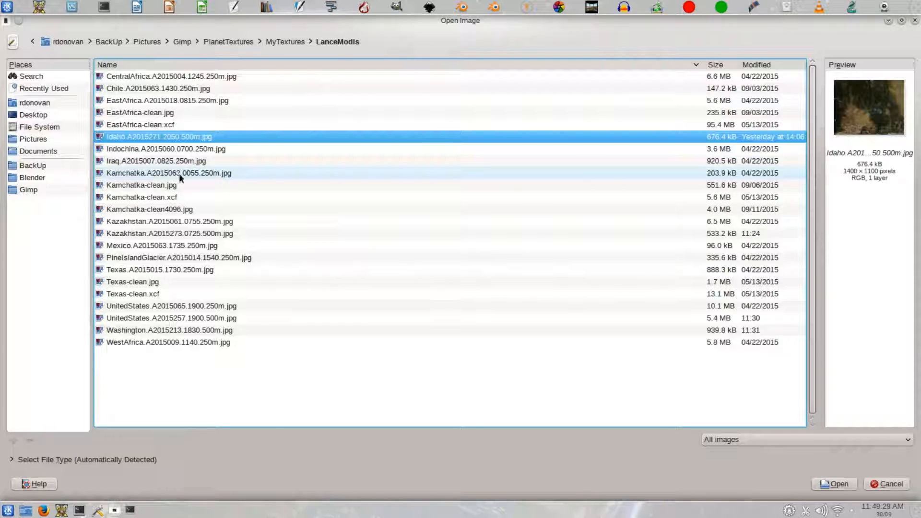
pyautogui.click(165, 232)
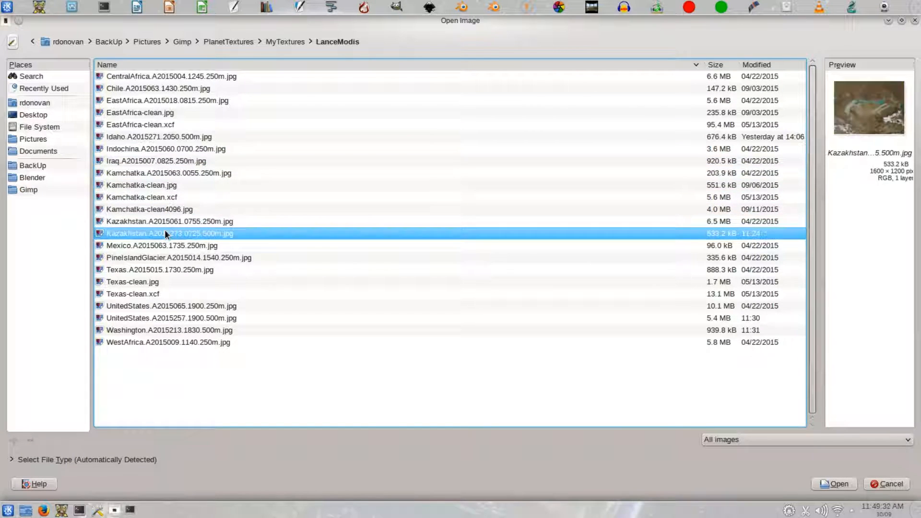
pyautogui.click(838, 484)
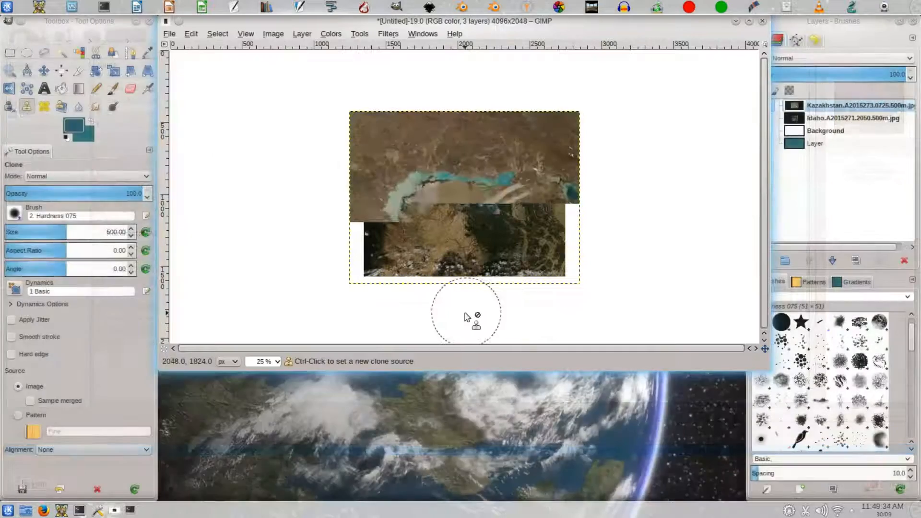
# Step: Import UnitedStates.A2015257.1900.500m.jpg from the LanceModis folder as a new layer
pyautogui.click(189, 33)
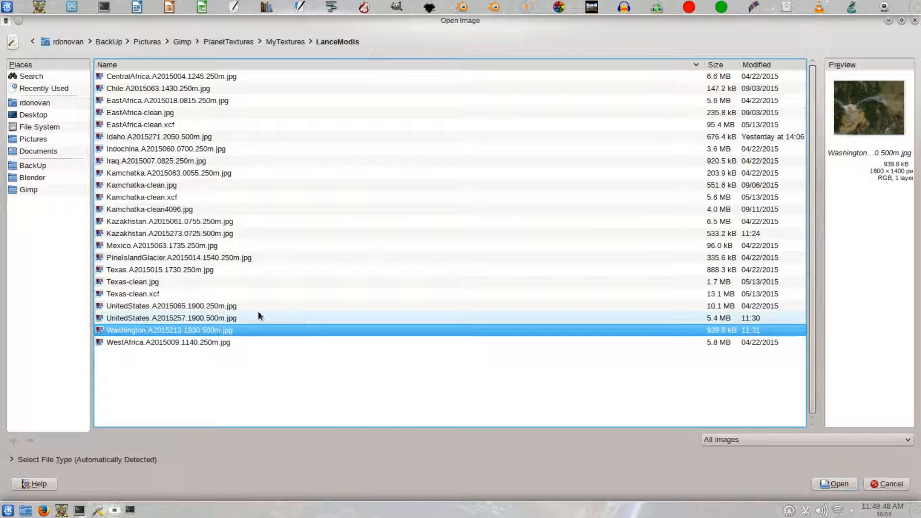
pyautogui.click(204, 318)
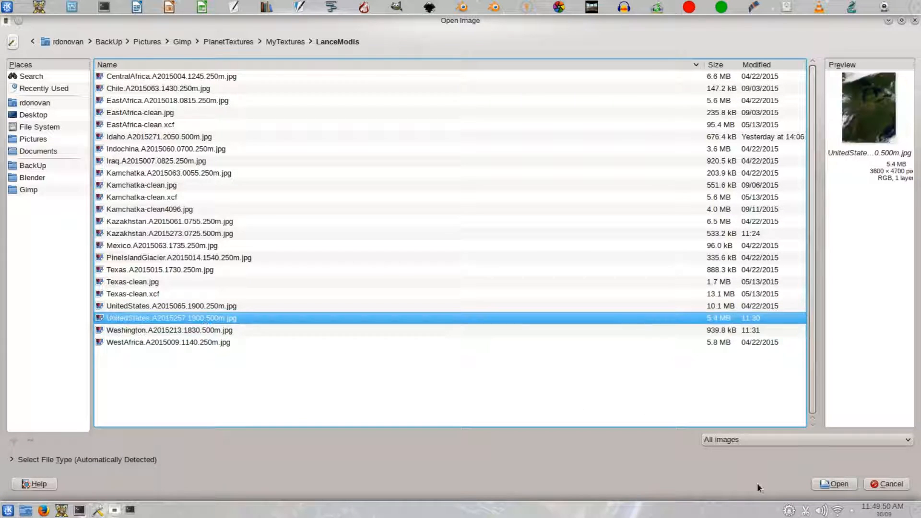
pyautogui.click(839, 484)
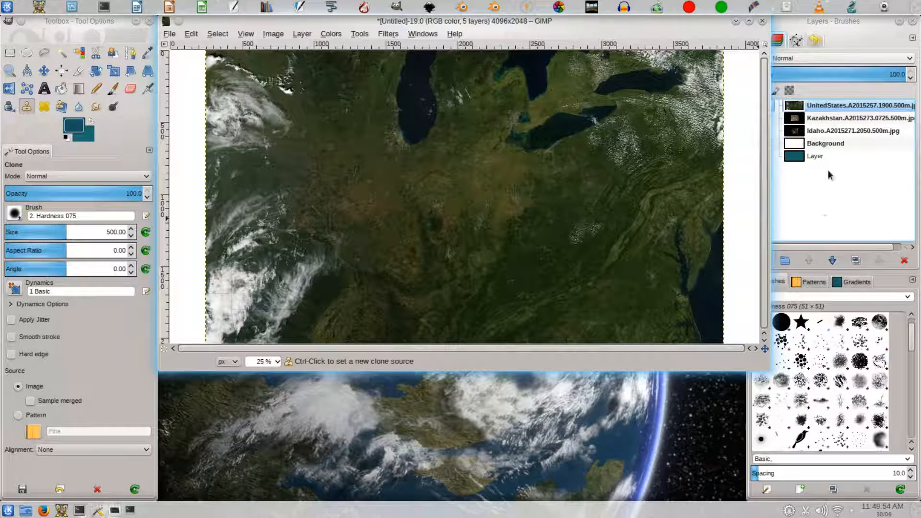
# Step: Reorder the layers so Idaho is at the top of the stack and Kazakhstan sits directly above United States
pyautogui.click(838, 130)
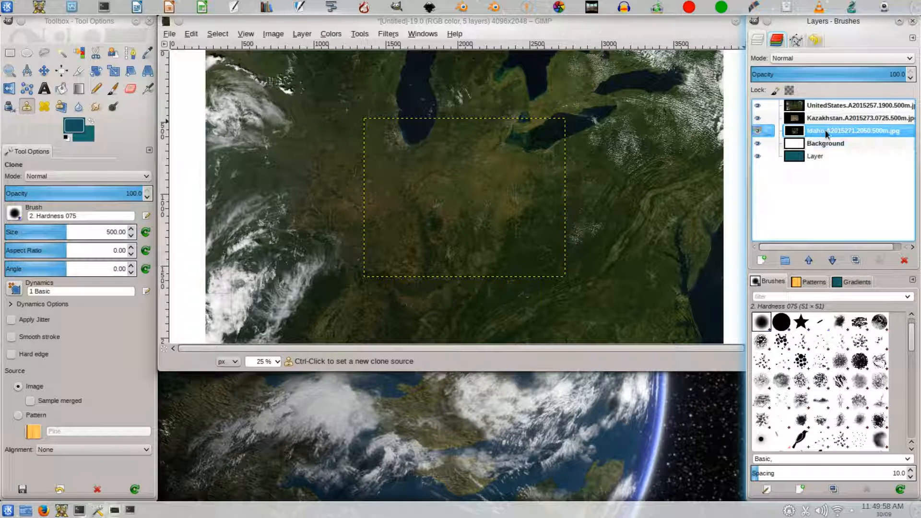
pyautogui.click(811, 262)
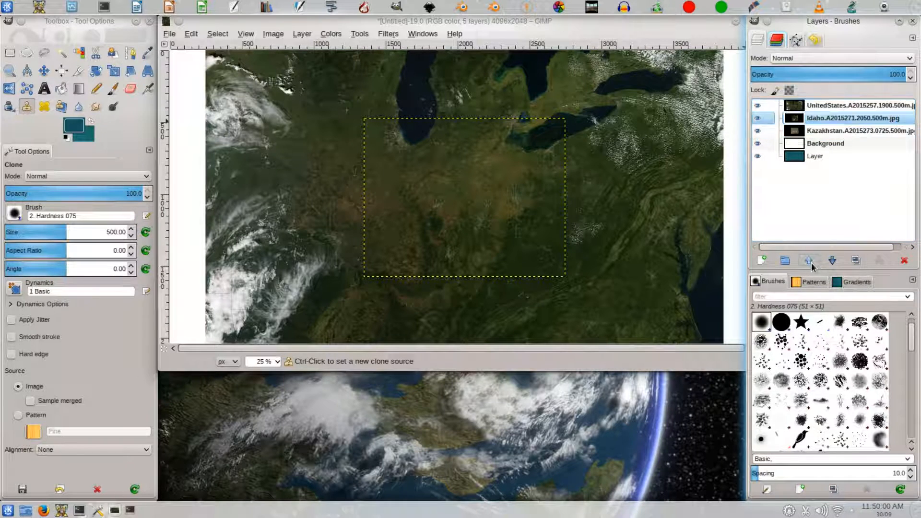
pyautogui.click(811, 263)
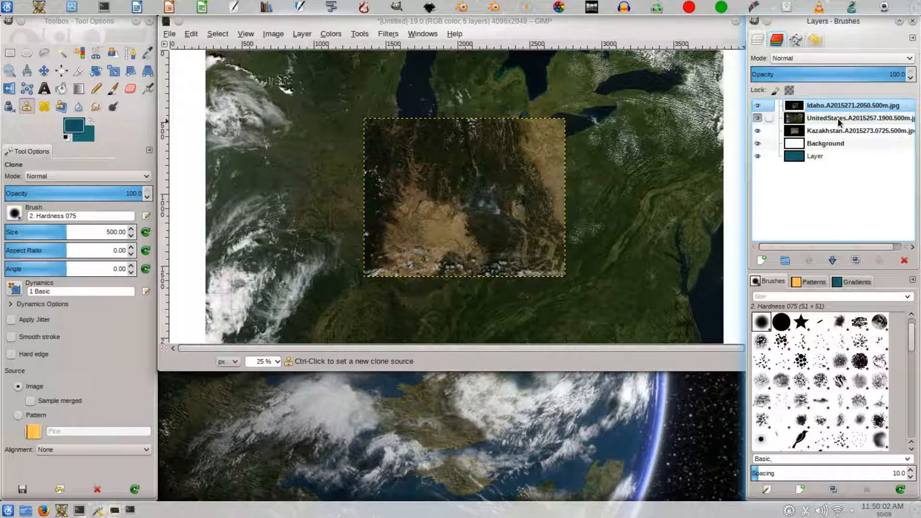
pyautogui.click(837, 130)
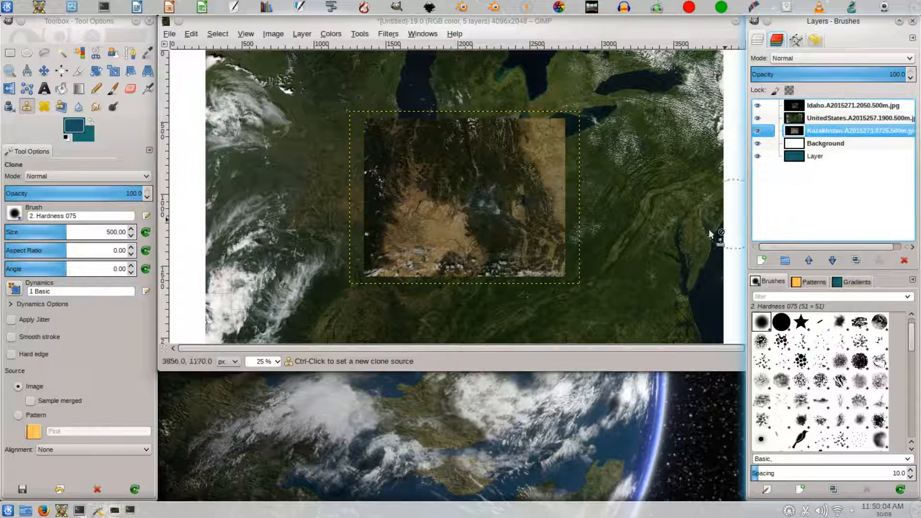
pyautogui.click(810, 260)
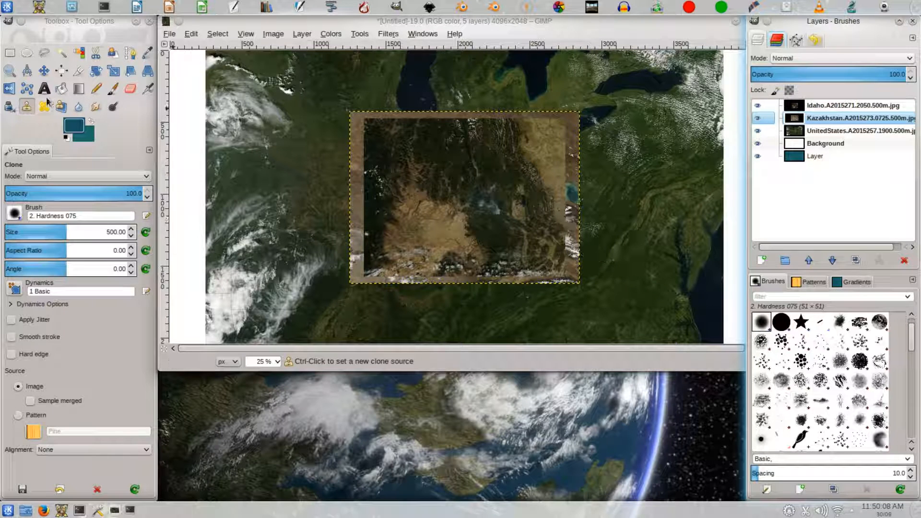
# Step: Arrange the satellite layers with Idaho in the canvas's upper-left corner, Kazakhstan in its lower-left corner, and United States shifted to its right edge
pyautogui.click(44, 71)
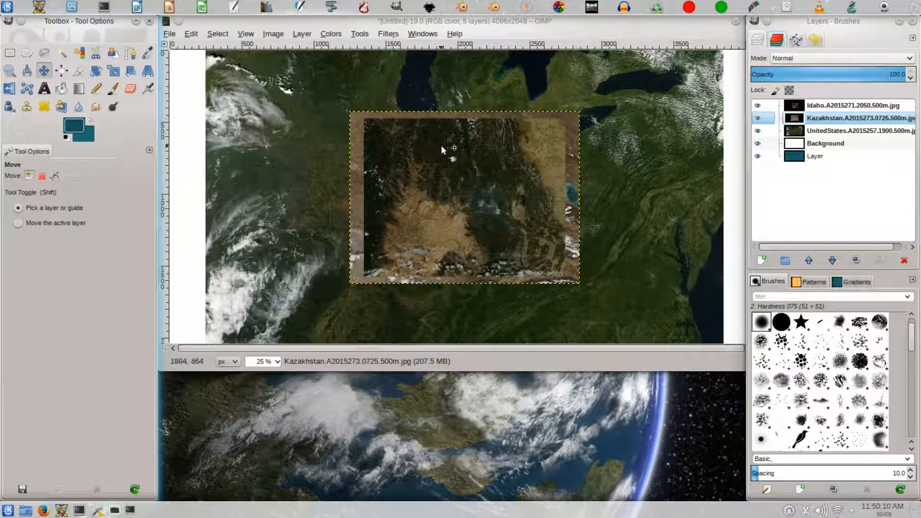
pyautogui.moveTo(441, 144); pyautogui.dragTo(247, 74)
pyautogui.click(358, 123)
pyautogui.moveTo(408, 124)
pyautogui.mouseDown()
pyautogui.moveTo(417, 149)
pyautogui.moveTo(295, 189)
pyautogui.moveTo(254, 183)
pyautogui.mouseUp()
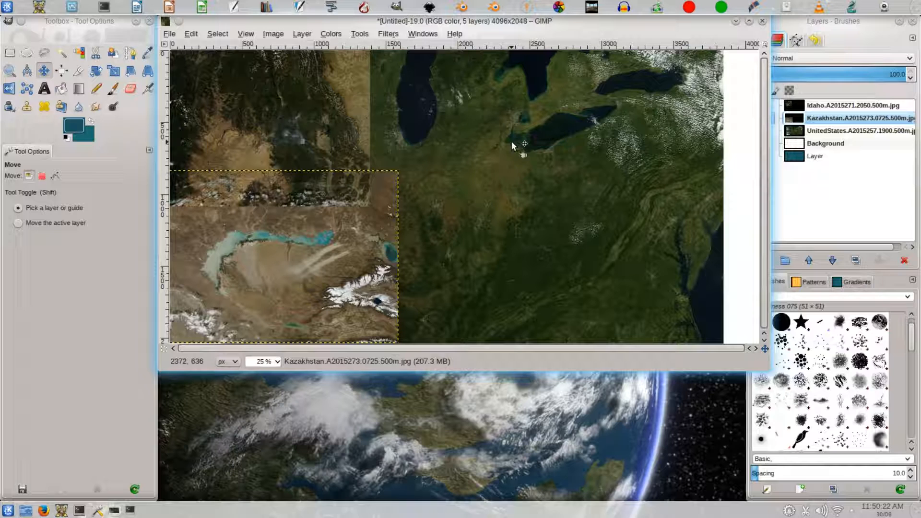
pyautogui.click(828, 130)
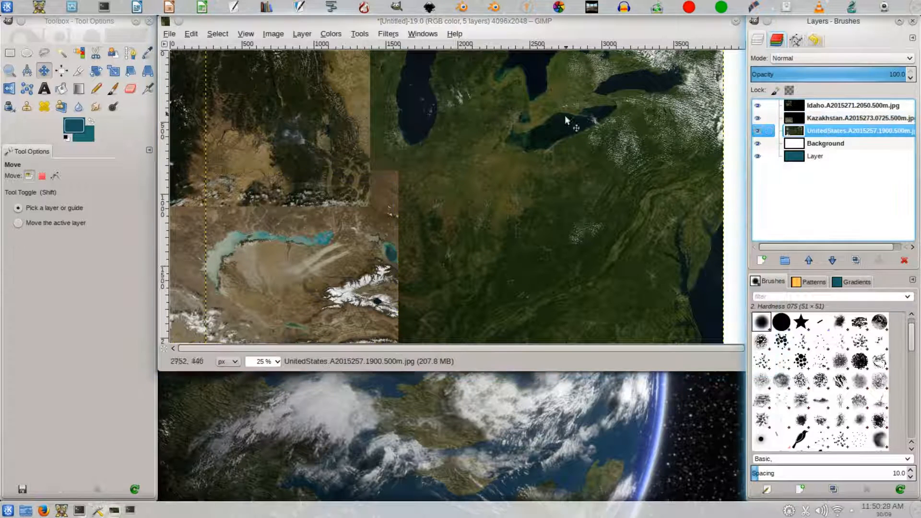
pyautogui.moveTo(563, 139); pyautogui.dragTo(605, 139)
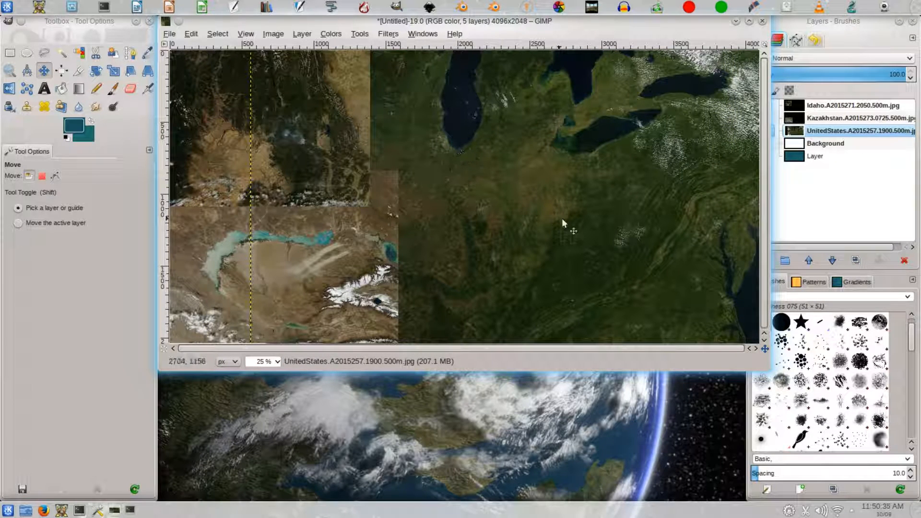
# Step: Activate the Clone tool and merge the Idaho and Kazakhstan layers down into the United States layer
pyautogui.click(27, 107)
pyautogui.moveTo(375, 164)
pyautogui.mouseDown()
pyautogui.moveTo(426, 163)
pyautogui.moveTo(337, 142)
pyautogui.moveTo(335, 188)
pyautogui.moveTo(487, 206)
pyautogui.moveTo(552, 226)
pyautogui.mouseUp()
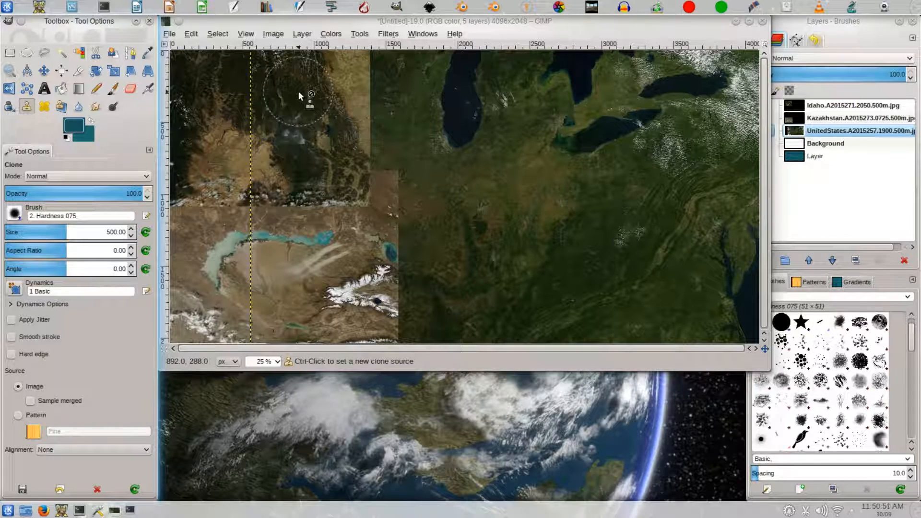
pyautogui.click(860, 102)
pyautogui.rightClick(860, 102)
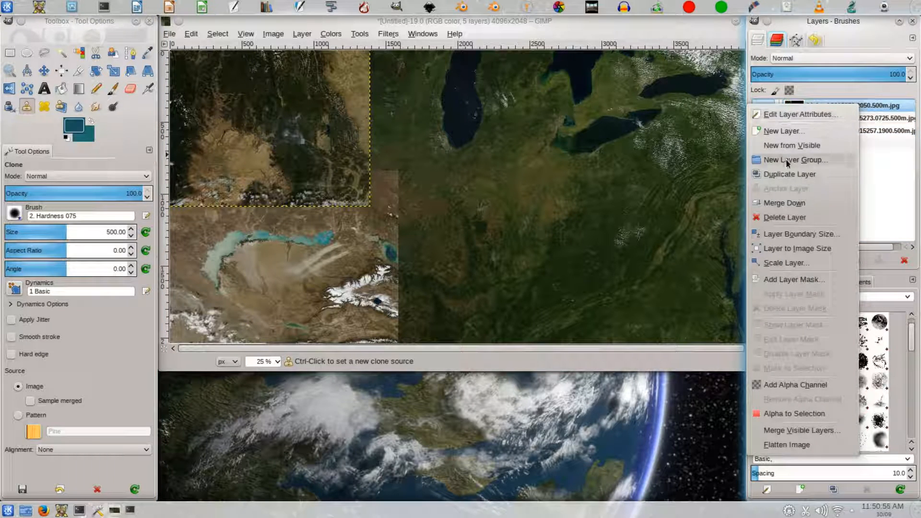
pyautogui.click(785, 203)
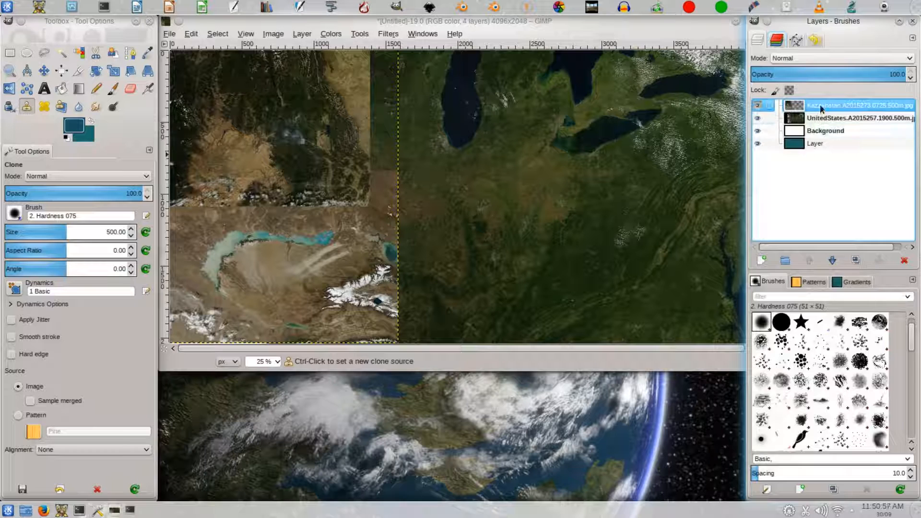
pyautogui.rightClick(820, 108)
pyautogui.click(769, 202)
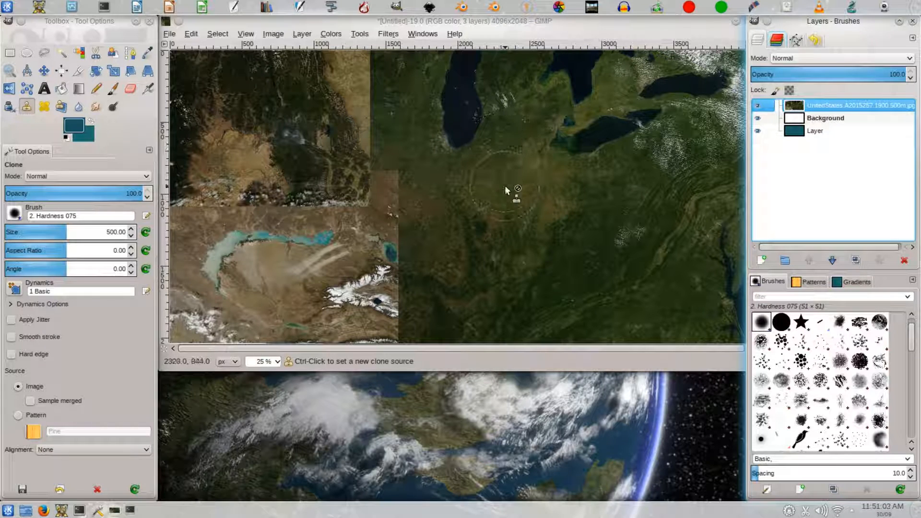
# Step: Clone sampled terrain over the vertical and horizontal seams between the Idaho, Kazakhstan and United States images
pyautogui.keyDown('ctrl'); pyautogui.click(560, 189); pyautogui.keyUp('ctrl')
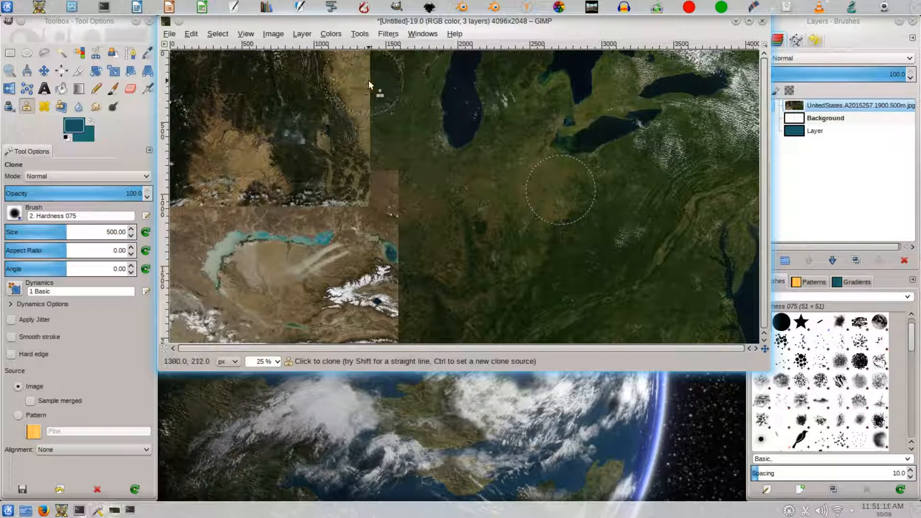
pyautogui.moveTo(365, 110)
pyautogui.mouseDown()
pyautogui.moveTo(372, 105)
pyautogui.moveTo(370, 160)
pyautogui.moveTo(388, 172)
pyautogui.moveTo(396, 334)
pyautogui.moveTo(407, 285)
pyautogui.mouseUp()
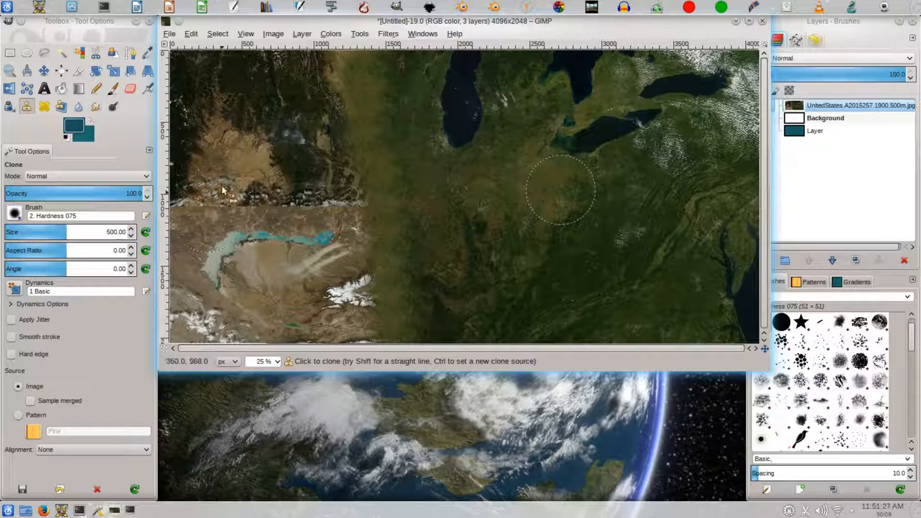
pyautogui.keyDown('ctrl'); pyautogui.click(229, 152); pyautogui.keyUp('ctrl')
pyautogui.moveTo(187, 184)
pyautogui.mouseDown()
pyautogui.moveTo(181, 202)
pyautogui.moveTo(323, 211)
pyautogui.moveTo(344, 193)
pyautogui.moveTo(364, 129)
pyautogui.moveTo(407, 133)
pyautogui.mouseUp()
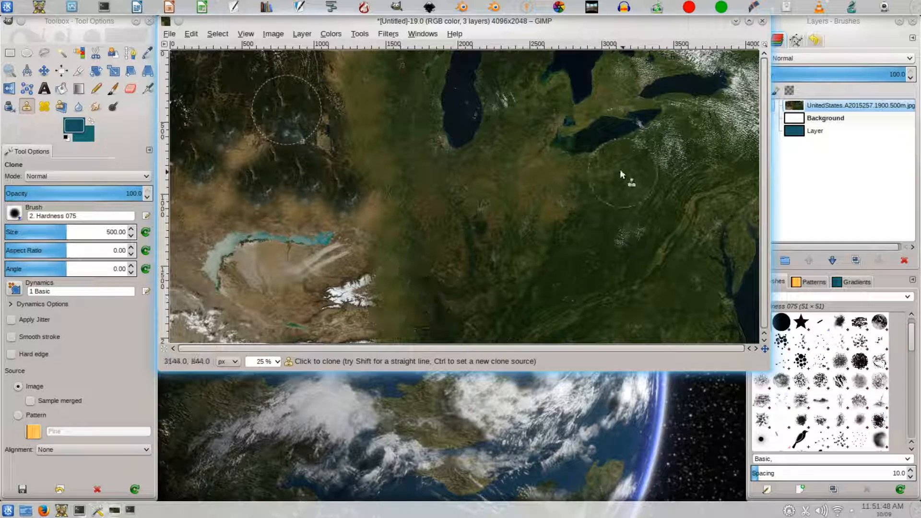
# Step: Clone green land over the long dark lake near the upper middle of the canvas
pyautogui.press('ctrl')
pyautogui.keyDown('ctrl'); pyautogui.click(598, 233); pyautogui.keyUp('ctrl')
pyautogui.moveTo(466, 133)
pyautogui.mouseDown()
pyautogui.moveTo(467, 100)
pyautogui.moveTo(453, 99)
pyautogui.moveTo(455, 84)
pyautogui.moveTo(479, 56)
pyautogui.mouseUp()
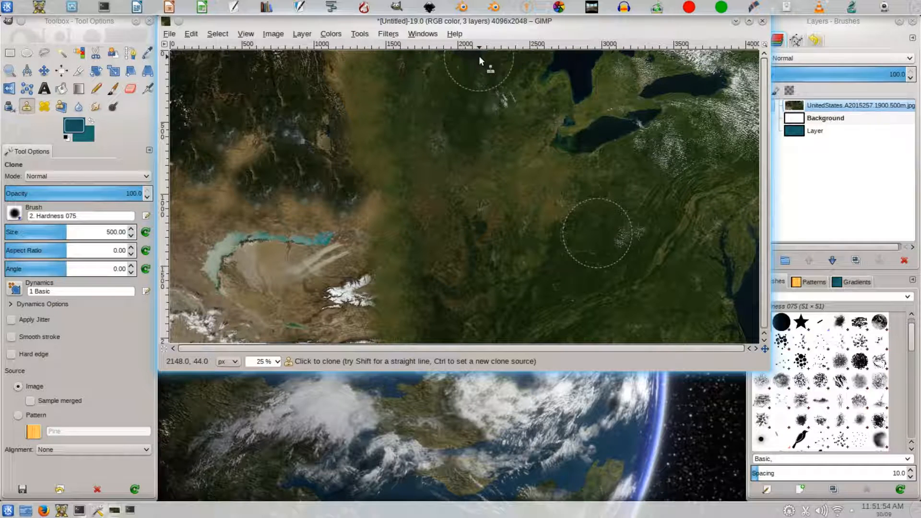
# Step: Clone green forest over the coastal water at the canvas's right edge and the remaining dark lakes in the upper right of the image
pyautogui.keyDown('ctrl'); pyautogui.click(438, 254); pyautogui.keyUp('ctrl')
pyautogui.keyDown('ctrl'); pyautogui.click(658, 294); pyautogui.keyUp('ctrl')
pyautogui.moveTo(741, 231); pyautogui.dragTo(745, 319)
pyautogui.click(661, 121)
pyautogui.moveTo(647, 114)
pyautogui.mouseDown()
pyautogui.moveTo(648, 98)
pyautogui.moveTo(706, 84)
pyautogui.mouseUp()
pyautogui.click(721, 88)
pyautogui.click(632, 123)
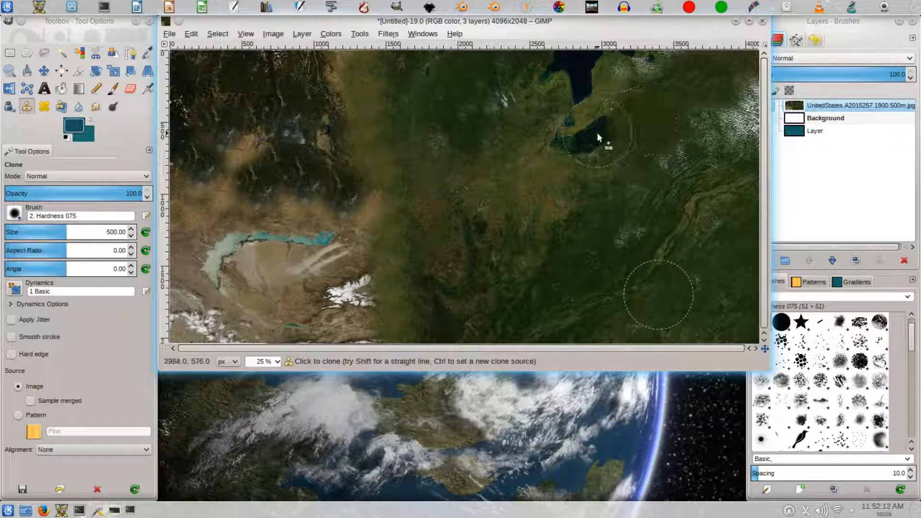
pyautogui.click(568, 148)
pyautogui.click(585, 88)
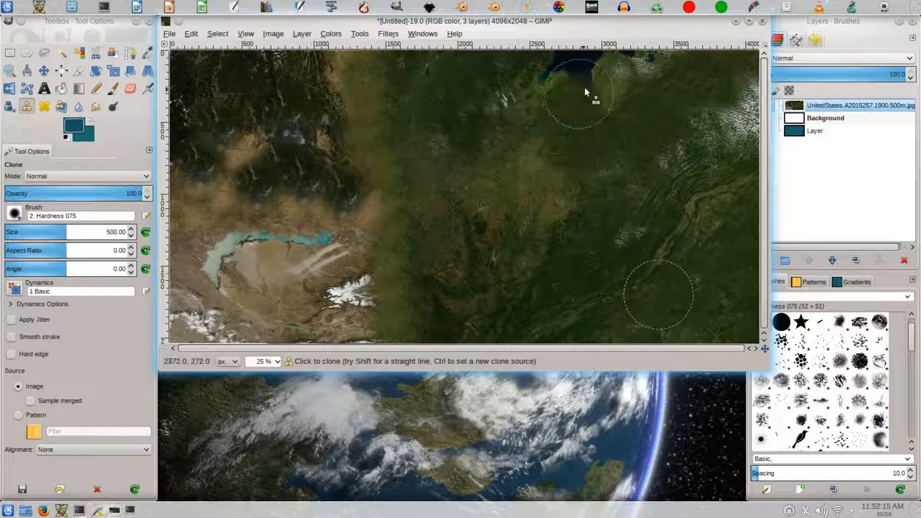
pyautogui.click(549, 79)
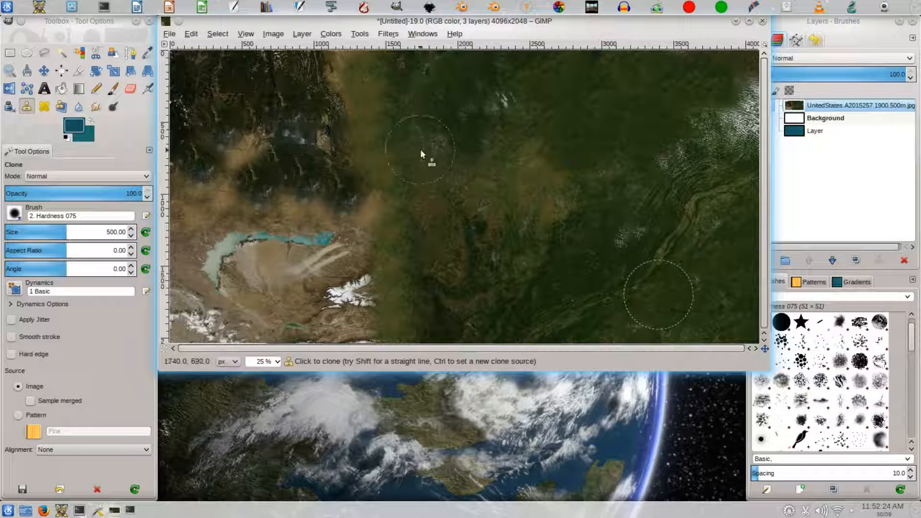
# Step: Clone forest and sandy terrain over the turquoise Kazakhstan lake, and stamp sandy patches onto the land north of it
pyautogui.keyDown('ctrl'); pyautogui.click(467, 234); pyautogui.keyUp('ctrl')
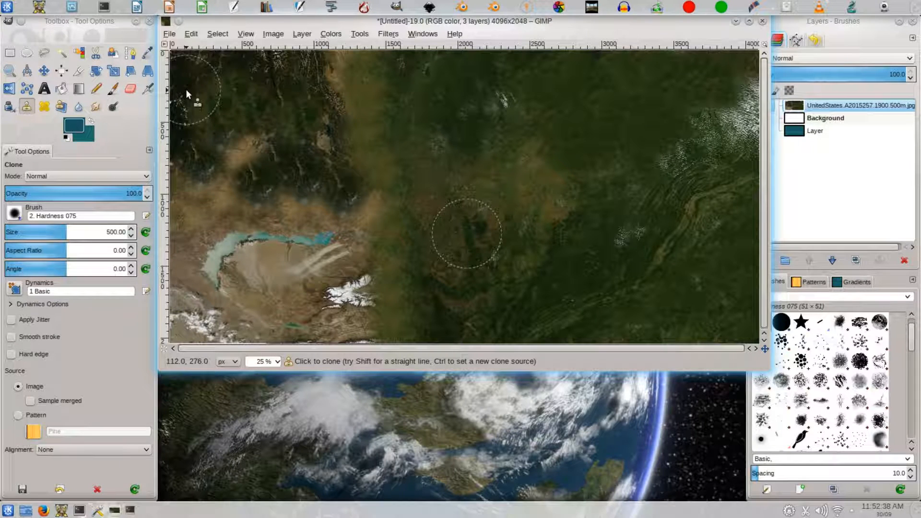
pyautogui.click(322, 234)
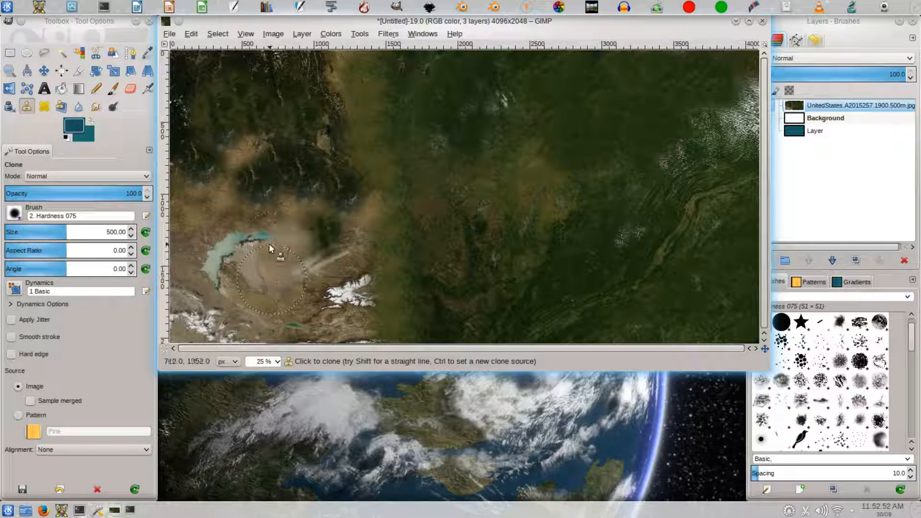
pyautogui.moveTo(239, 249)
pyautogui.mouseDown()
pyautogui.moveTo(221, 279)
pyautogui.moveTo(217, 257)
pyautogui.moveTo(262, 246)
pyautogui.moveTo(276, 270)
pyautogui.mouseUp()
pyautogui.click(317, 194)
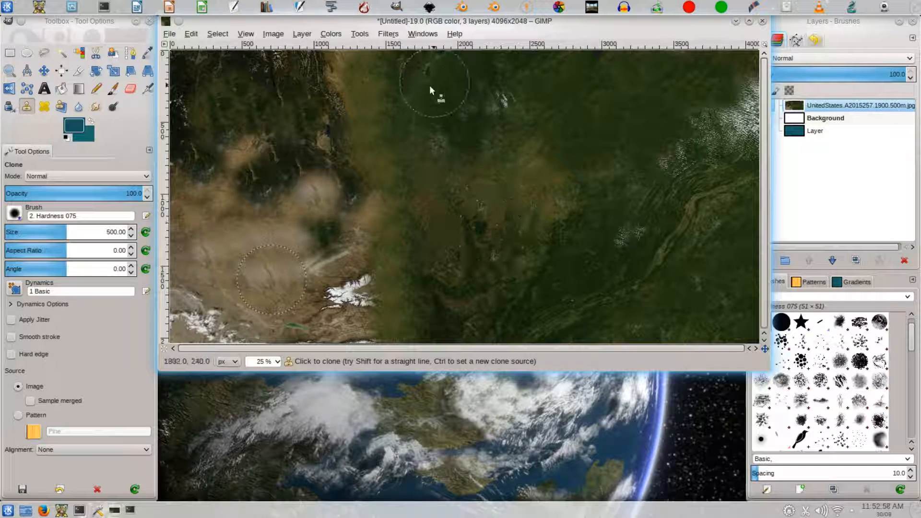
pyautogui.click(353, 110)
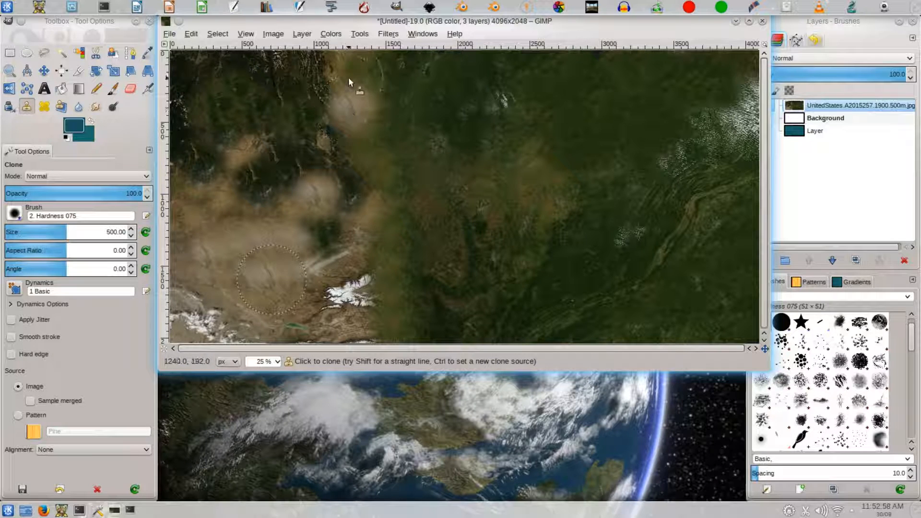
# Step: Clone green forest over the sandy patch and tan strip where the western terrain meets the green land
pyautogui.keyDown('ctrl'); pyautogui.click(465, 104); pyautogui.keyUp('ctrl')
pyautogui.moveTo(355, 84); pyautogui.dragTo(376, 132)
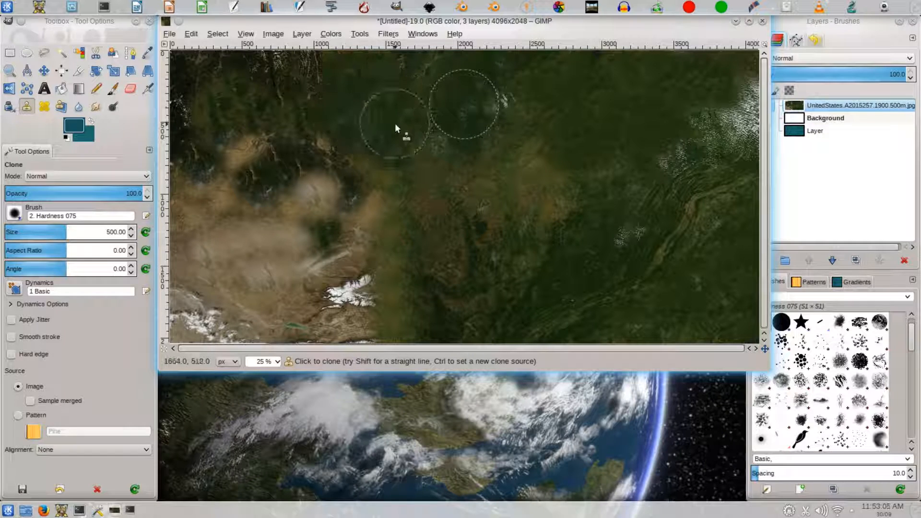
pyautogui.keyDown('ctrl'); pyautogui.click(591, 115); pyautogui.keyUp('ctrl')
pyautogui.moveTo(506, 117); pyautogui.dragTo(463, 123)
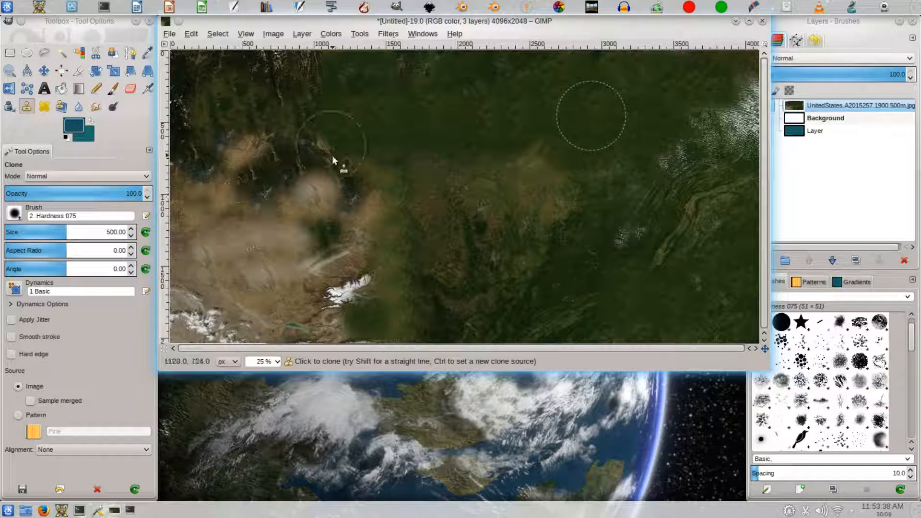
# Step: Close the untitled 4096x2048 image and discard its changes
pyautogui.click(763, 21)
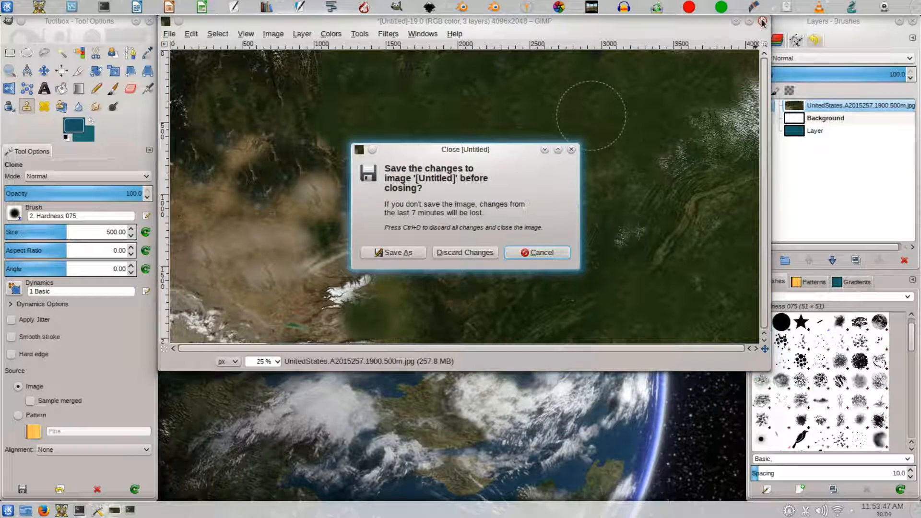
pyautogui.click(446, 257)
pyautogui.click(166, 23)
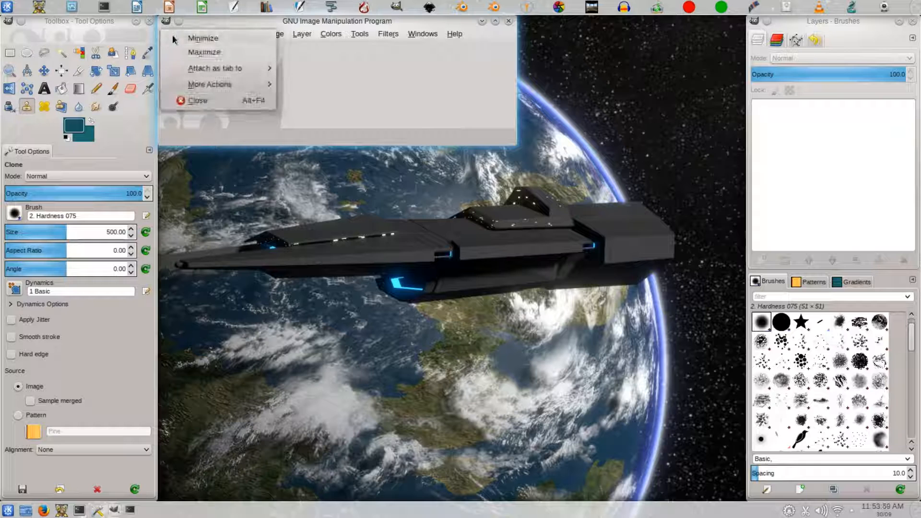
pyautogui.click(196, 21)
# Step: Open the image Kamchatka-clean4096.jpg from the LanceModis folder
pyautogui.click(169, 33)
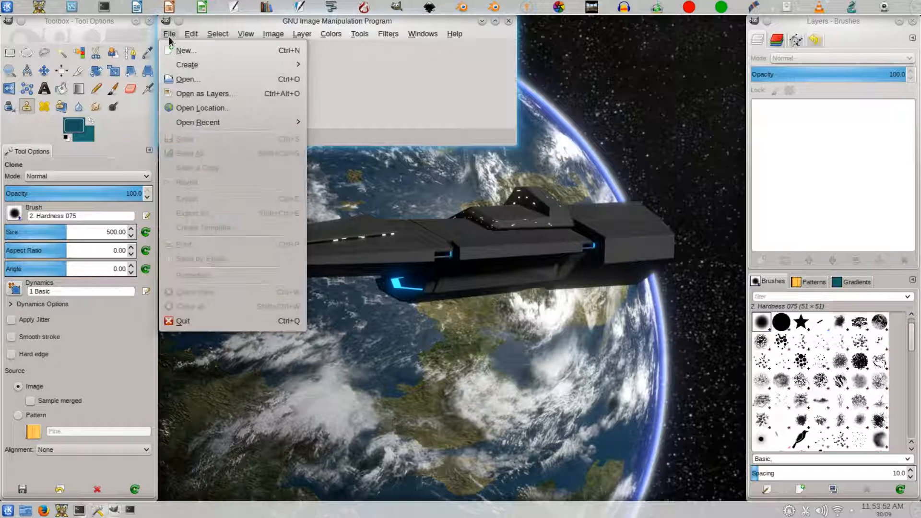
pyautogui.click(178, 79)
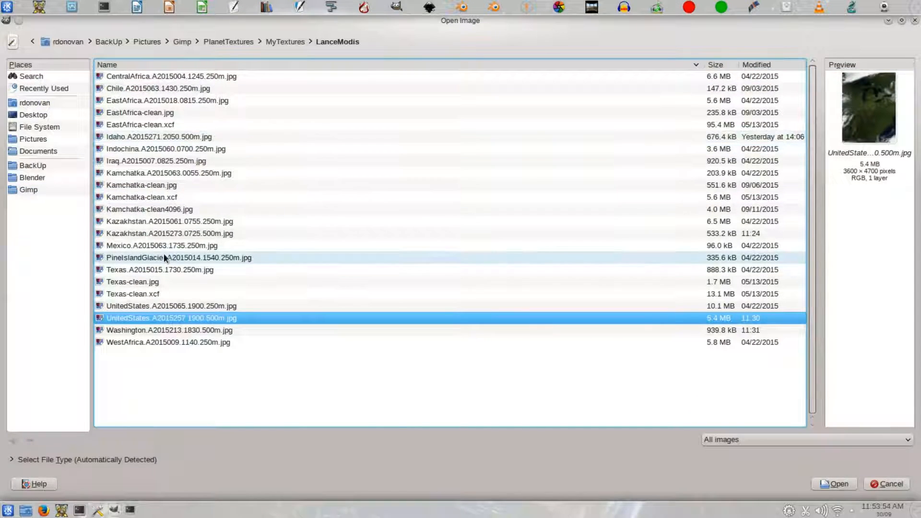
pyautogui.click(129, 184)
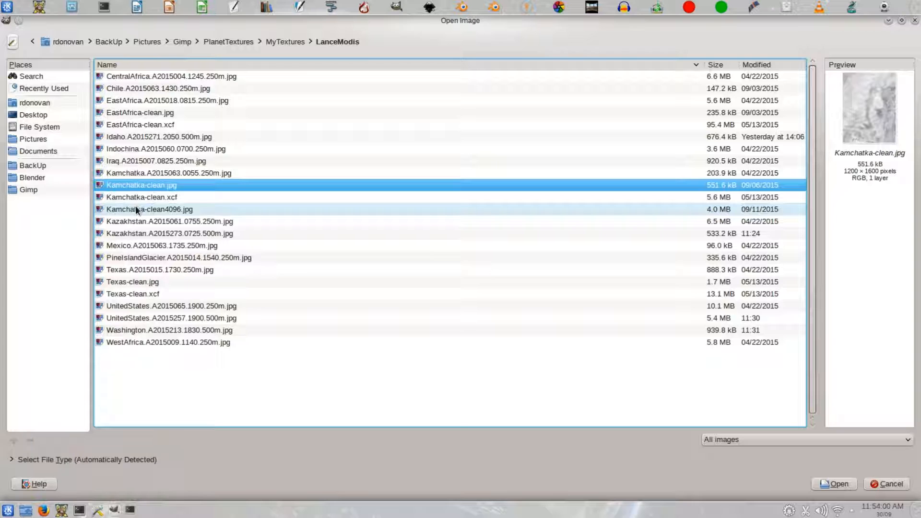
pyautogui.click(136, 207)
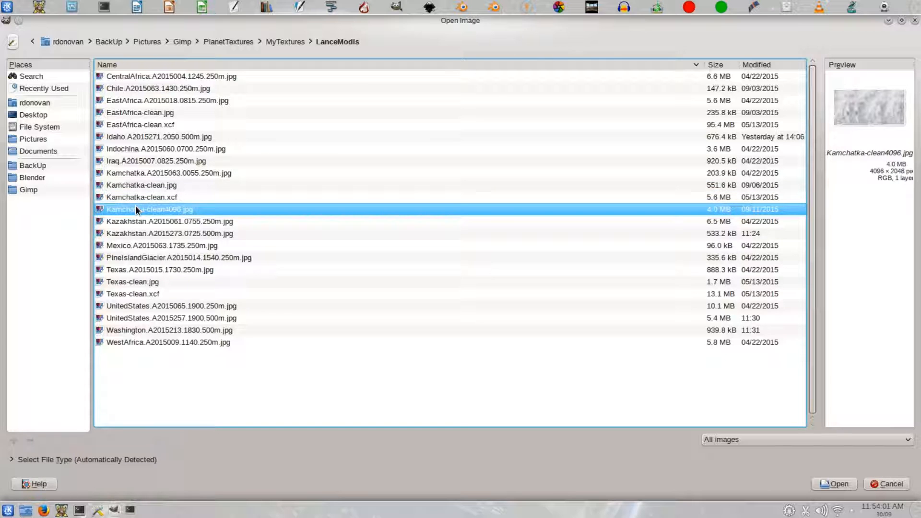
pyautogui.click(835, 485)
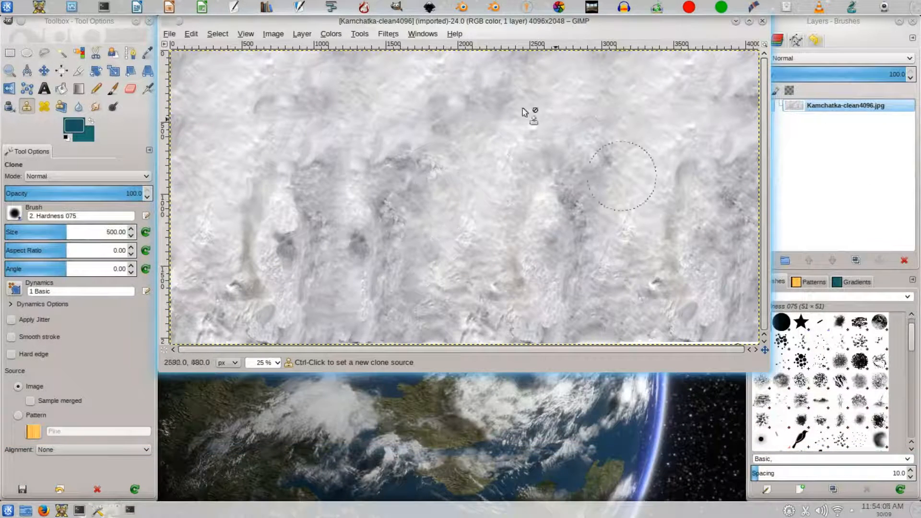
# Step: Try adding EastAfrica-clean.jpg as a layer over the Kamchatka texture, and undo the addition
pyautogui.click(177, 36)
pyautogui.click(183, 77)
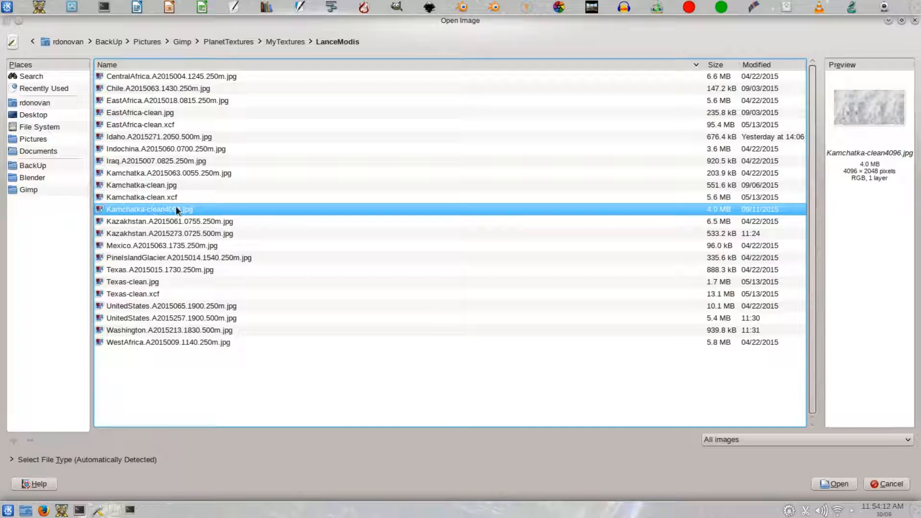
pyautogui.click(190, 138)
pyautogui.click(140, 112)
pyautogui.click(835, 483)
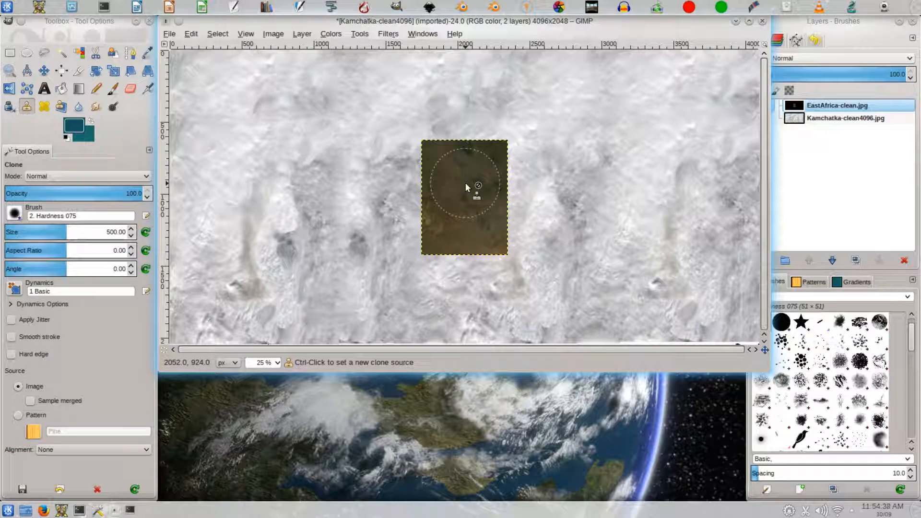
pyautogui.hotkey('ctrl', 'z')
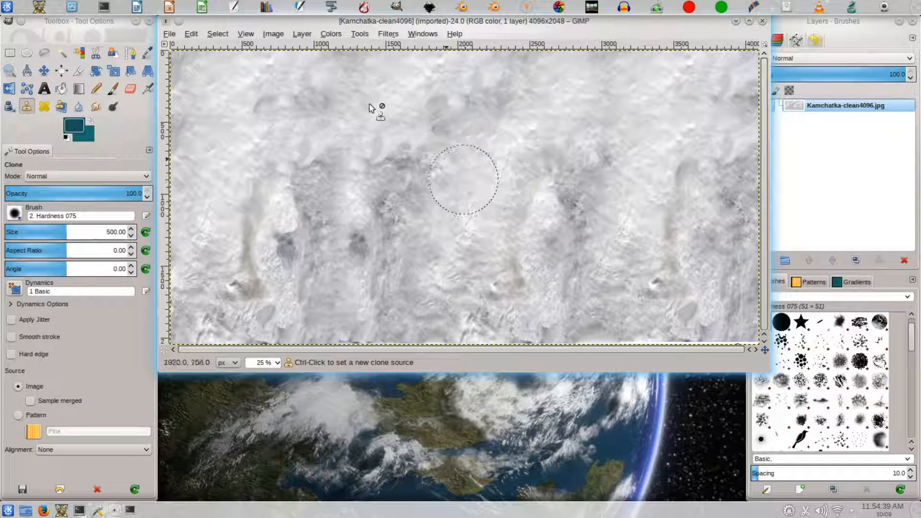
# Step: Preview the Iraq, Kamchatka and Texas-clean images in the LanceModis folder as candidates for a new layer
pyautogui.click(169, 33)
pyautogui.click(169, 79)
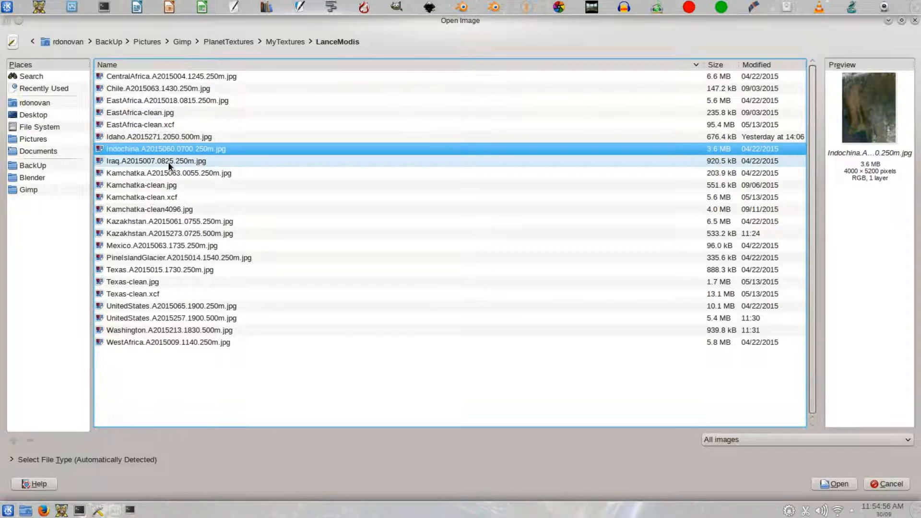
pyautogui.click(168, 162)
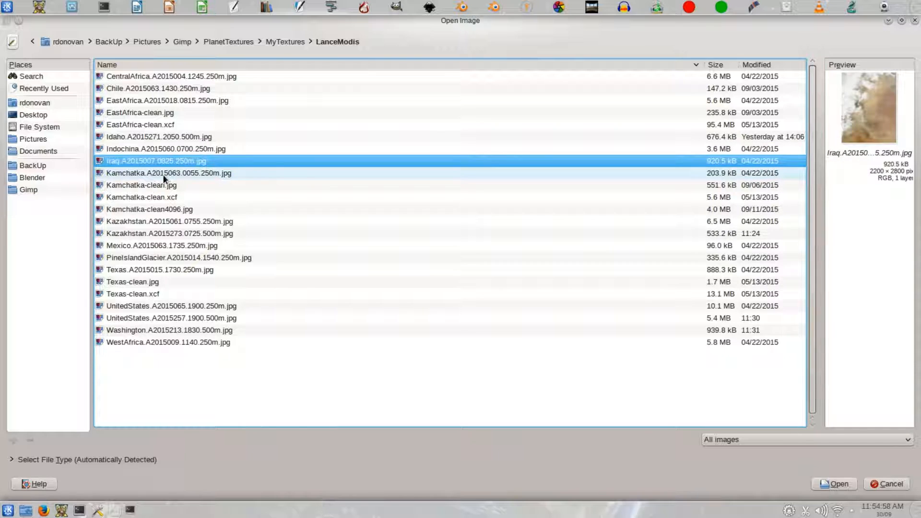
pyautogui.click(163, 174)
pyautogui.click(148, 185)
pyautogui.click(141, 197)
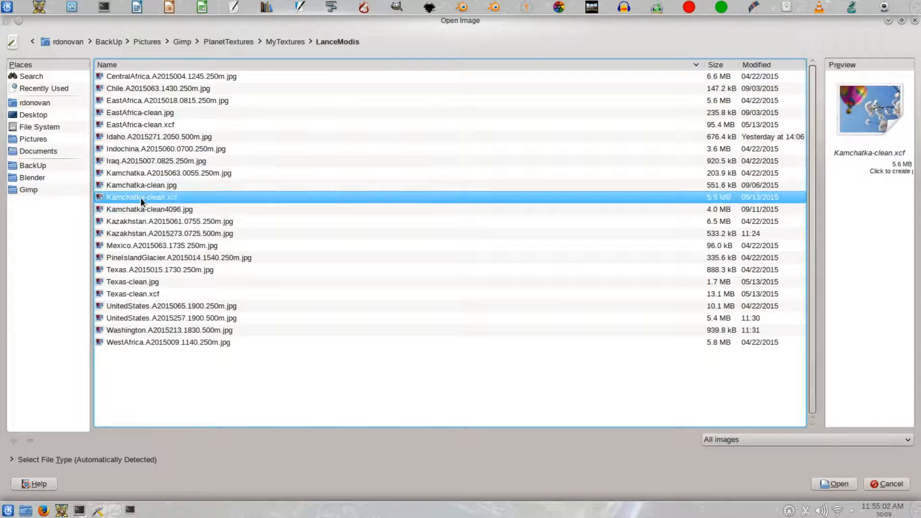
pyautogui.click(141, 210)
pyautogui.click(136, 282)
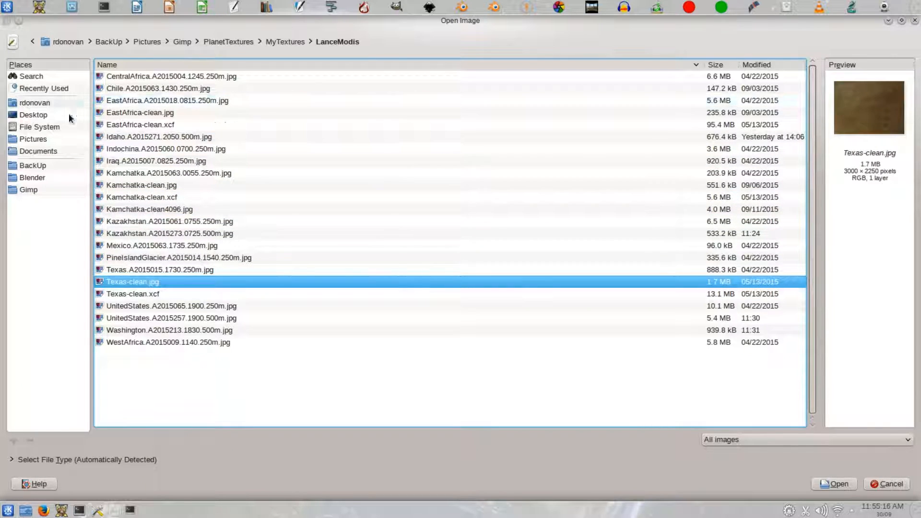
# Step: Add TutorialPlanetTextureL1.jpg from the Gimp folder's PlanetTextures/Tutorials subfolder as a layer above the Kamchatka texture
pyautogui.click(31, 189)
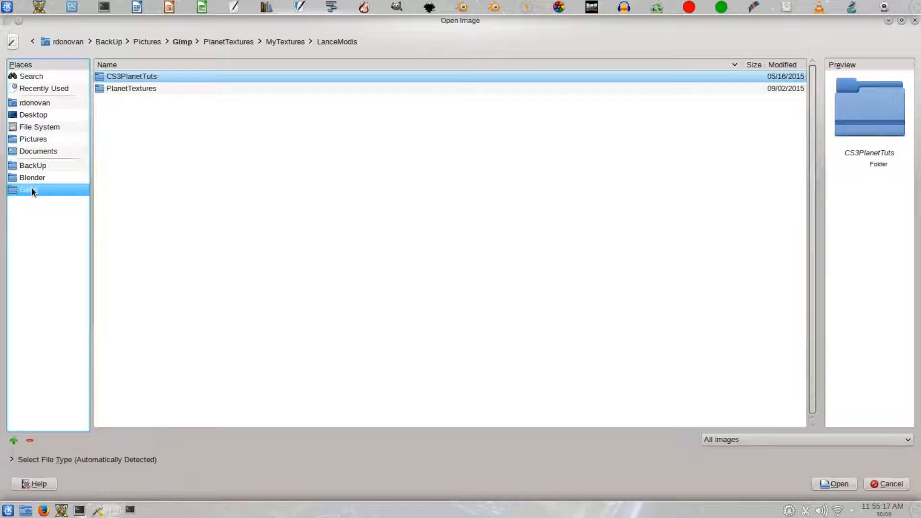
pyautogui.click(135, 87)
pyautogui.doubleClick(134, 88)
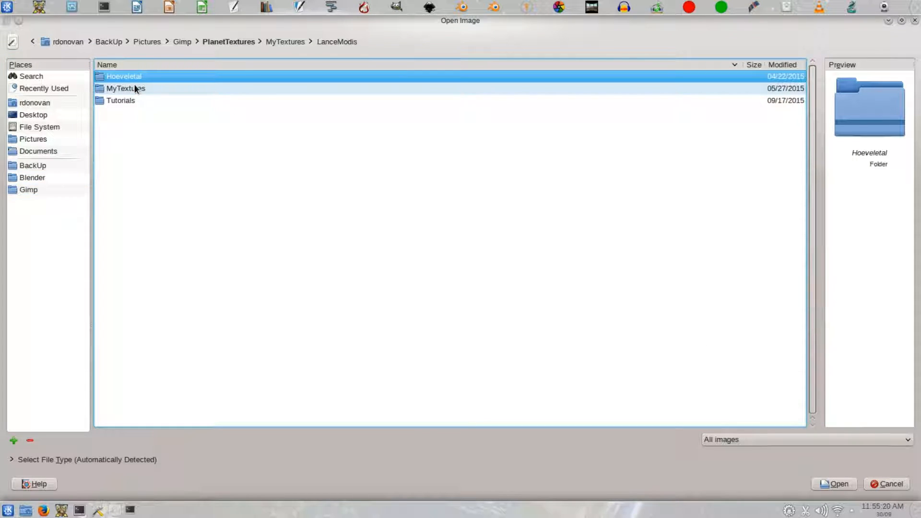
pyautogui.doubleClick(126, 99)
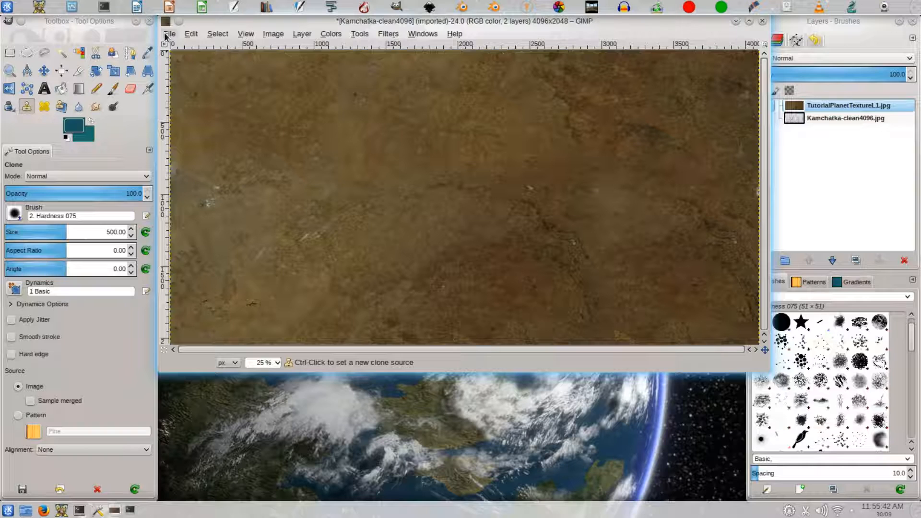
# Step: Add TutorialPlanetTextureL1-4a.jpg as a layer, and delete the unneeded TutorialPlanetTextureL3a.jpg layer from the stack
pyautogui.click(168, 33)
pyautogui.click(194, 92)
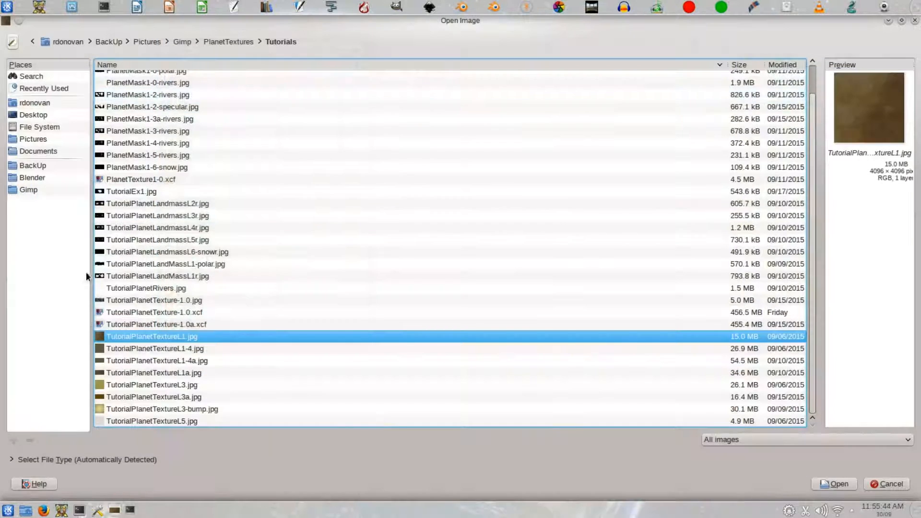
pyautogui.click(145, 360)
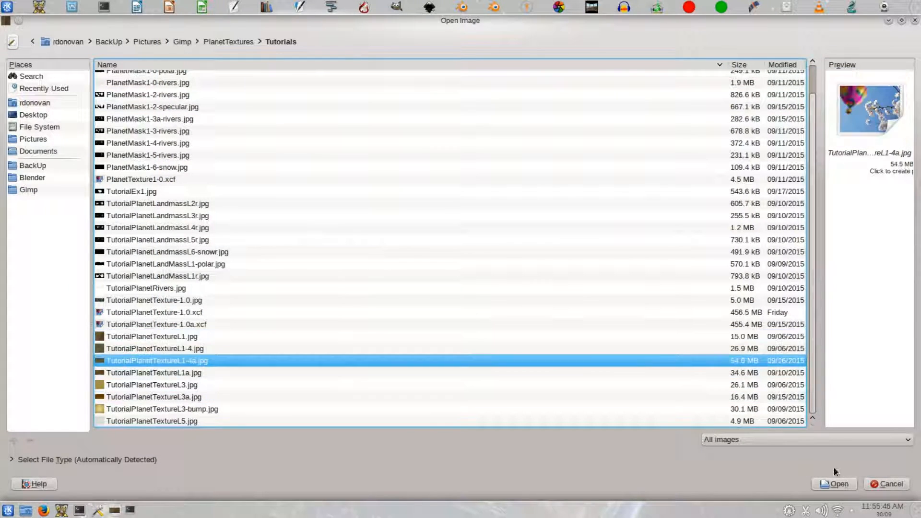
pyautogui.click(833, 483)
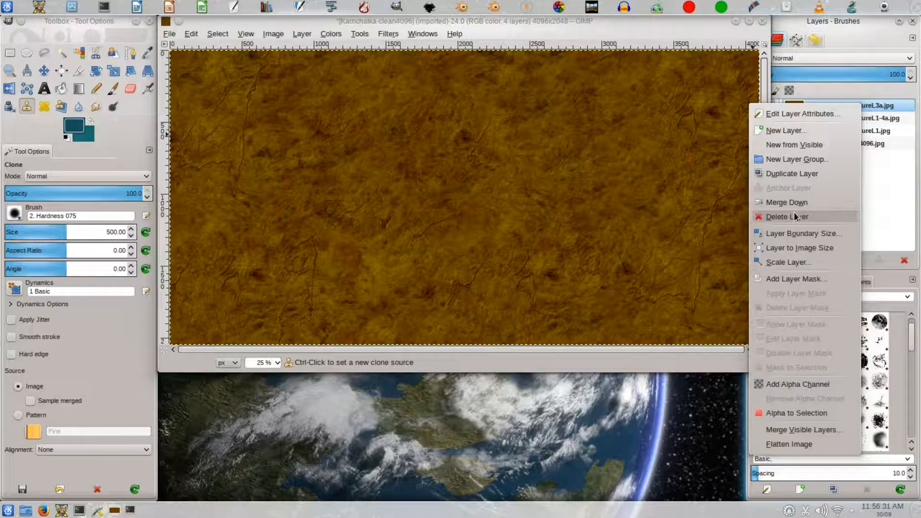
pyautogui.click(794, 216)
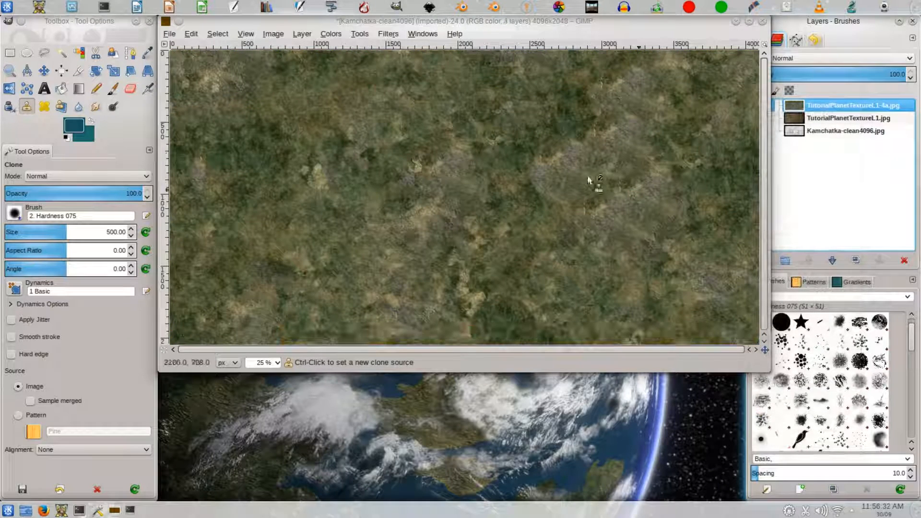
# Step: Hide and show the TutorialPlanetTextureL1-4a.jpg layer again to compare it with the TutorialPlanetTextureL1.jpg texture beneath
pyautogui.click(816, 118)
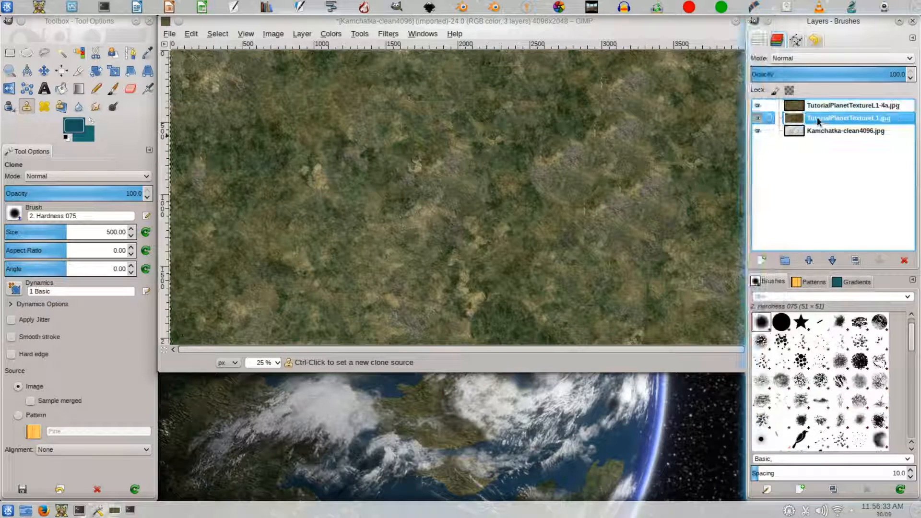
pyautogui.click(757, 106)
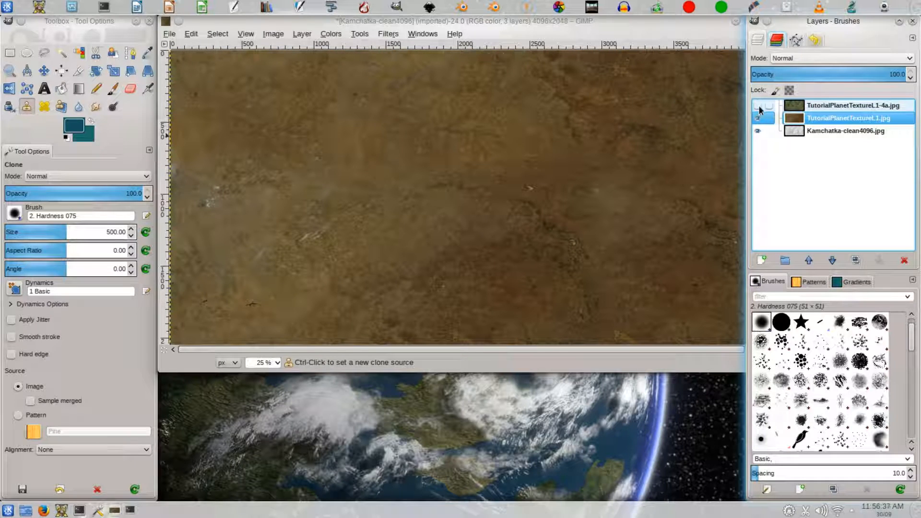
pyautogui.click(760, 106)
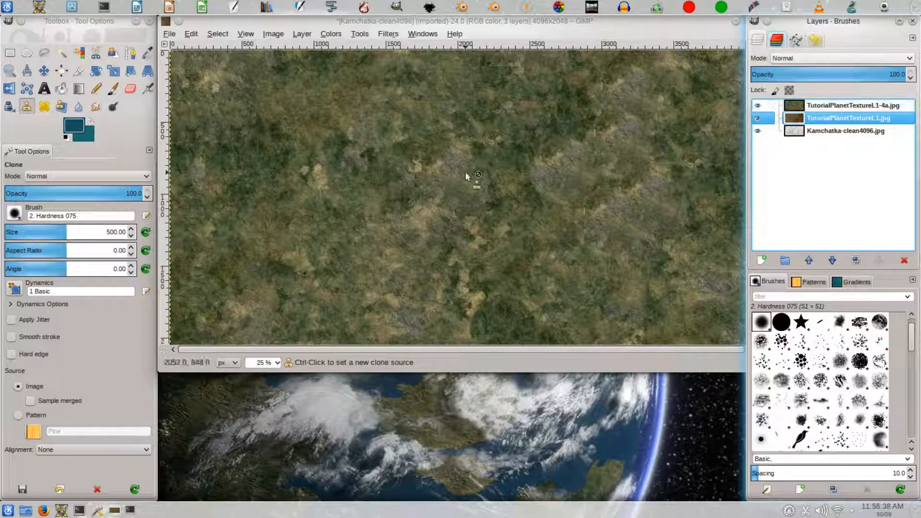
pyautogui.click(816, 134)
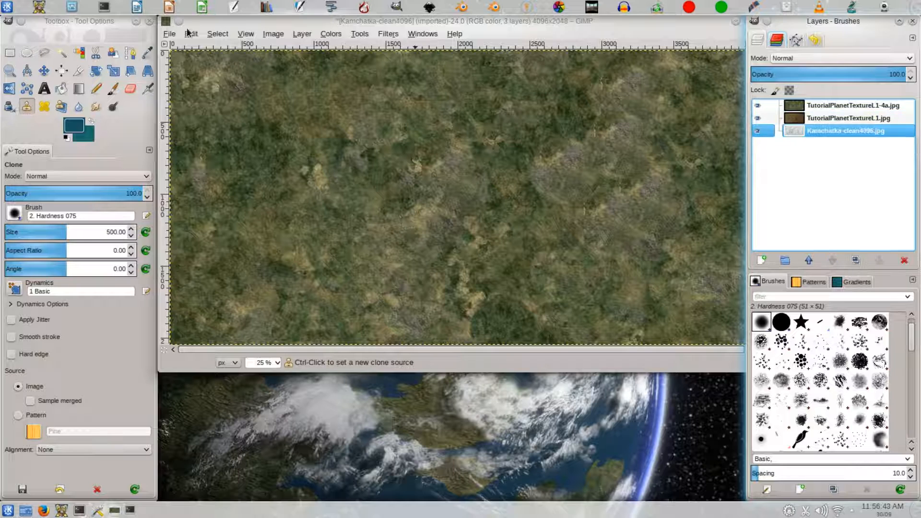
pyautogui.click(167, 33)
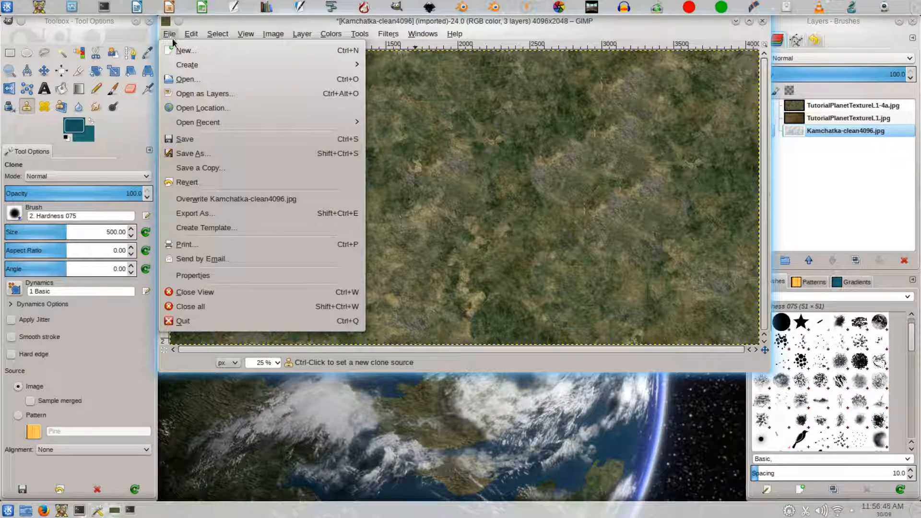
pyautogui.click(172, 35)
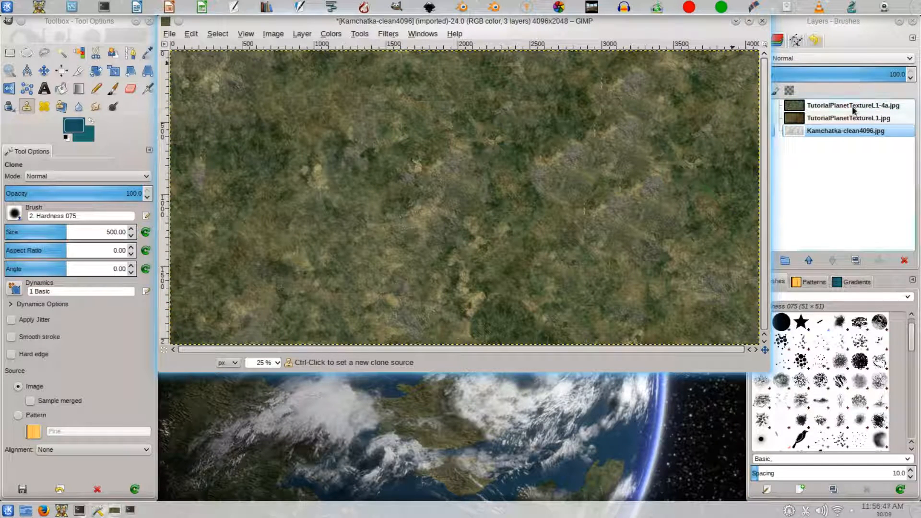
# Step: Add a new layer above TutorialPlanetTextureL1-4a.jpg and fill it with Solid Noise clouds
pyautogui.rightClick(853, 108)
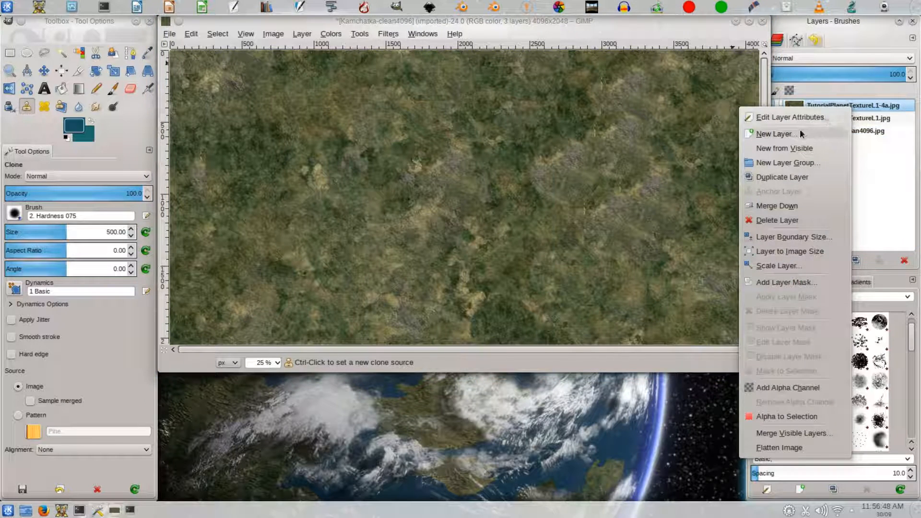
pyautogui.click(777, 134)
pyautogui.click(456, 350)
pyautogui.click(388, 34)
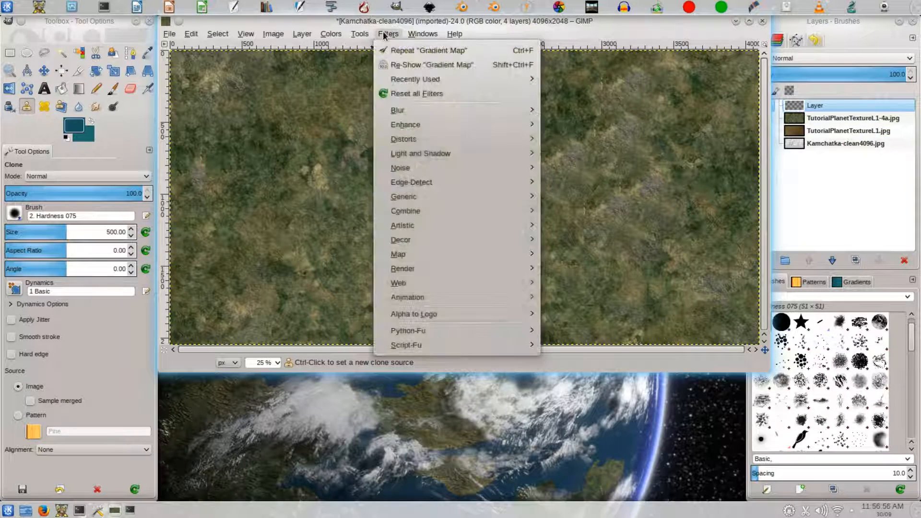
pyautogui.moveTo(408, 267)
pyautogui.moveTo(584, 270)
pyautogui.click(705, 312)
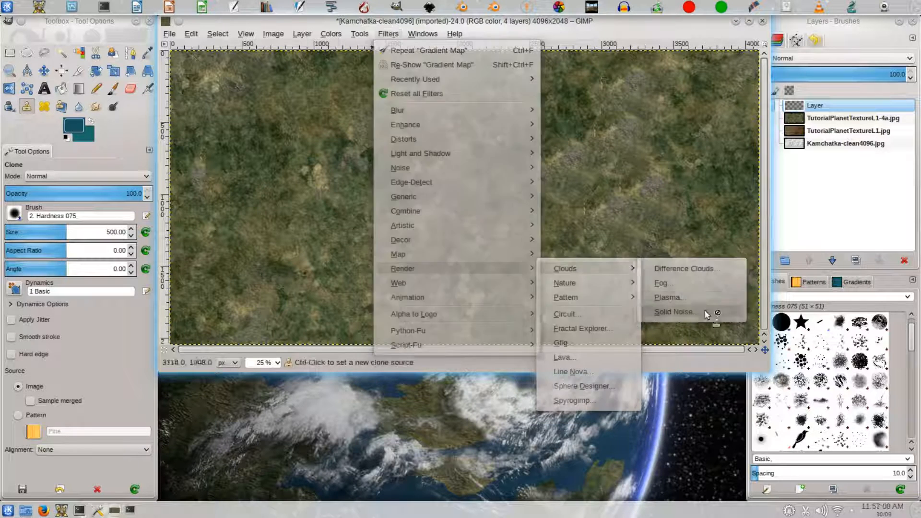
pyautogui.click(527, 286)
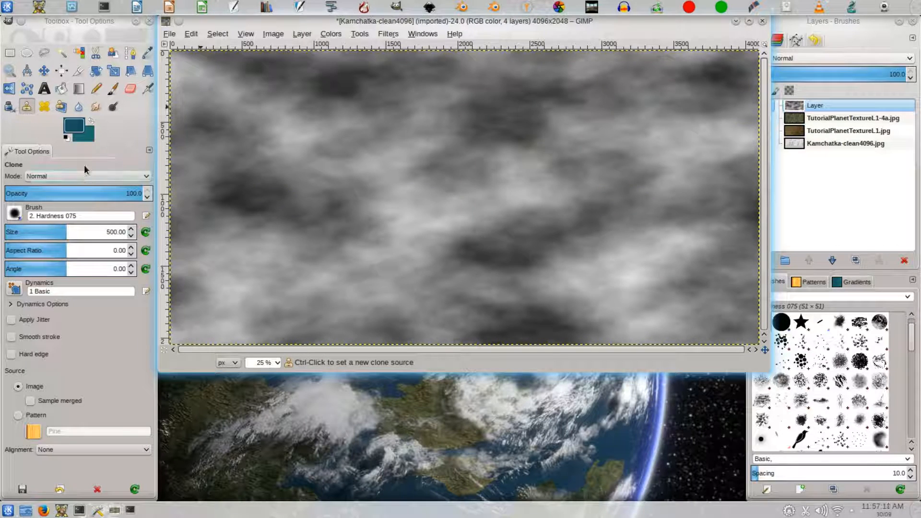
# Step: Recolour the Solid Noise layer by applying Gradient Map with the active teal gradient
pyautogui.click(333, 34)
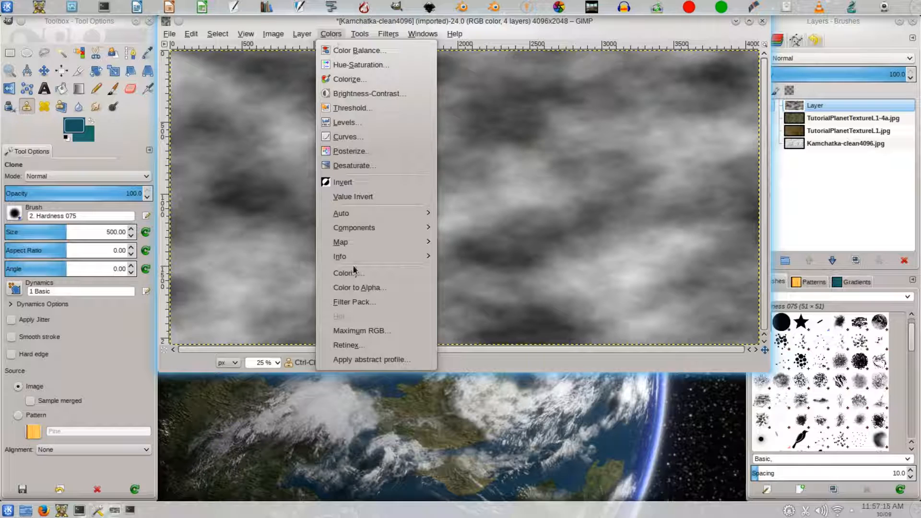
pyautogui.moveTo(352, 243)
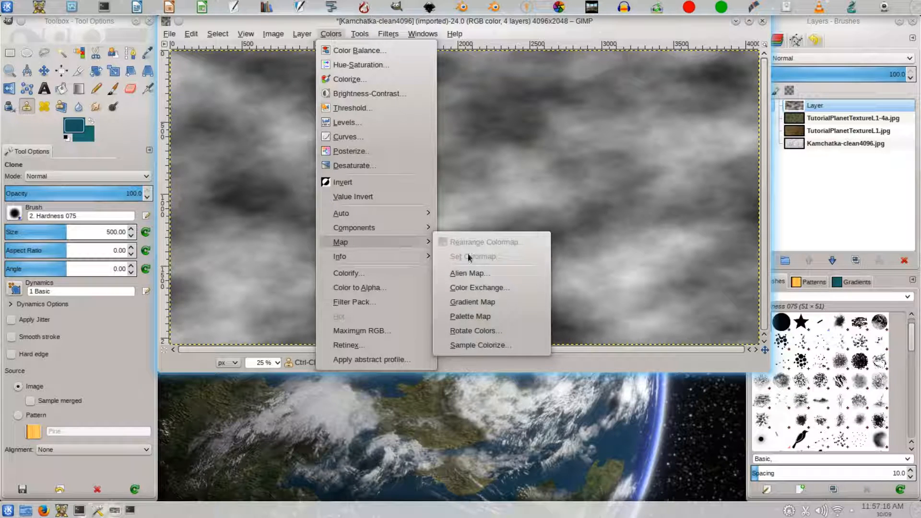
pyautogui.click(473, 302)
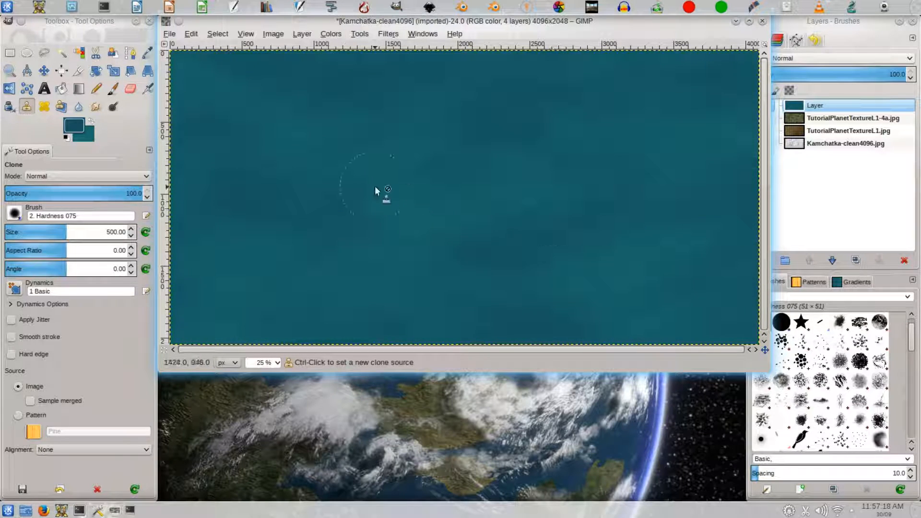
# Step: Move the teal noise layer to the bottom of the layer stack and the Kamchatka-clean4096.jpg layer to the top
pyautogui.click(832, 261)
pyautogui.click(832, 262)
pyautogui.click(832, 261)
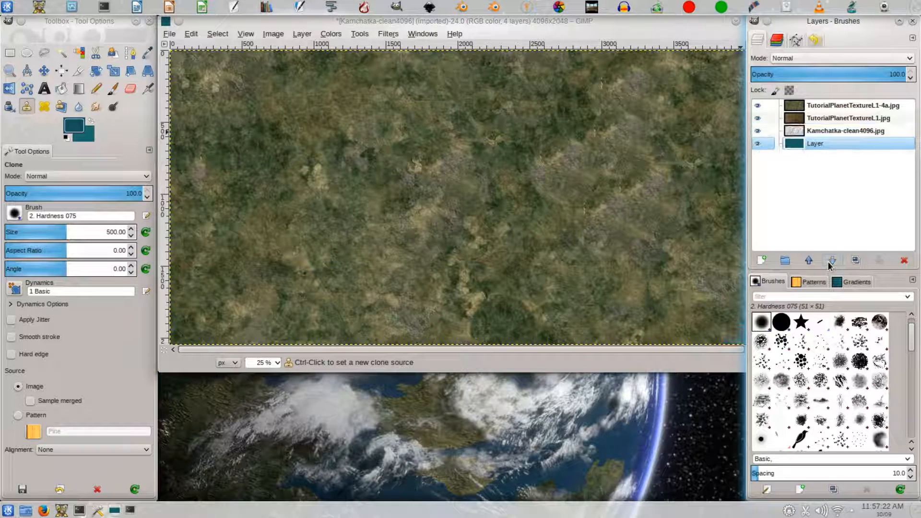
pyautogui.click(763, 130)
pyautogui.click(808, 261)
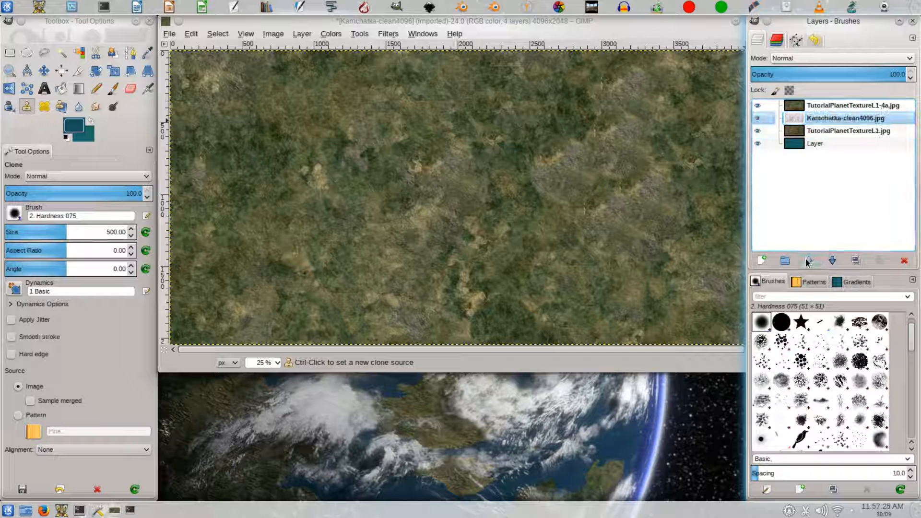
pyautogui.click(808, 261)
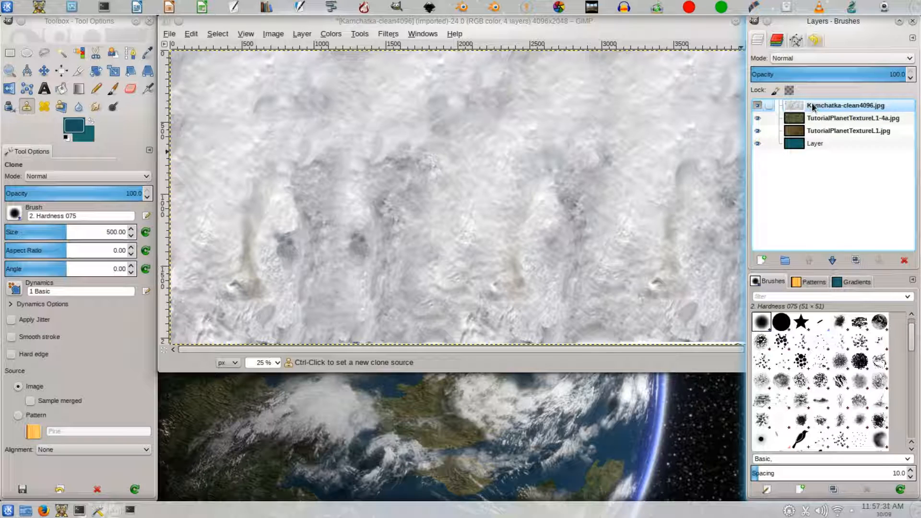
# Step: Add a new transparent 4096 × 2048 layer above the Kamchatka-clean4096.jpg layer
pyautogui.click(839, 106)
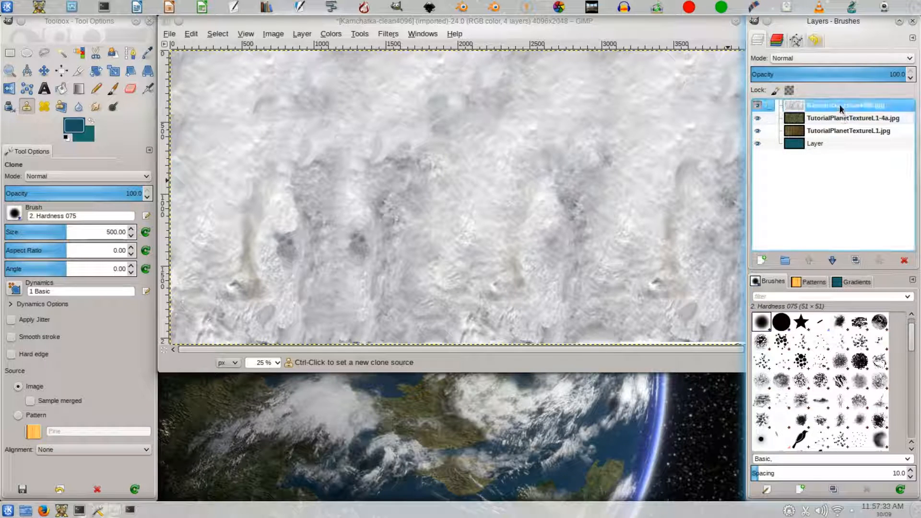
pyautogui.rightClick(840, 107)
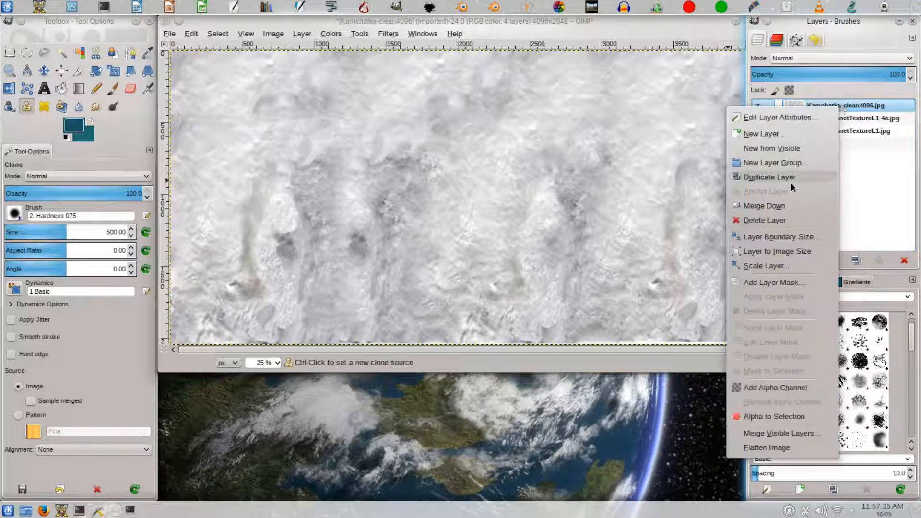
pyautogui.click(779, 134)
pyautogui.click(459, 351)
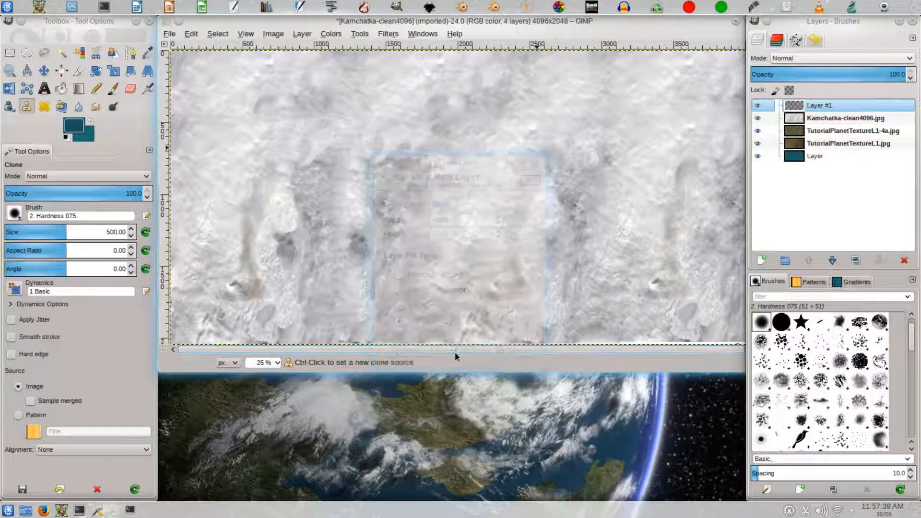
# Step: Render Solid Noise on the new transparent layer with X size and Y size 16.0, detail 15 and a new random seed
pyautogui.click(387, 35)
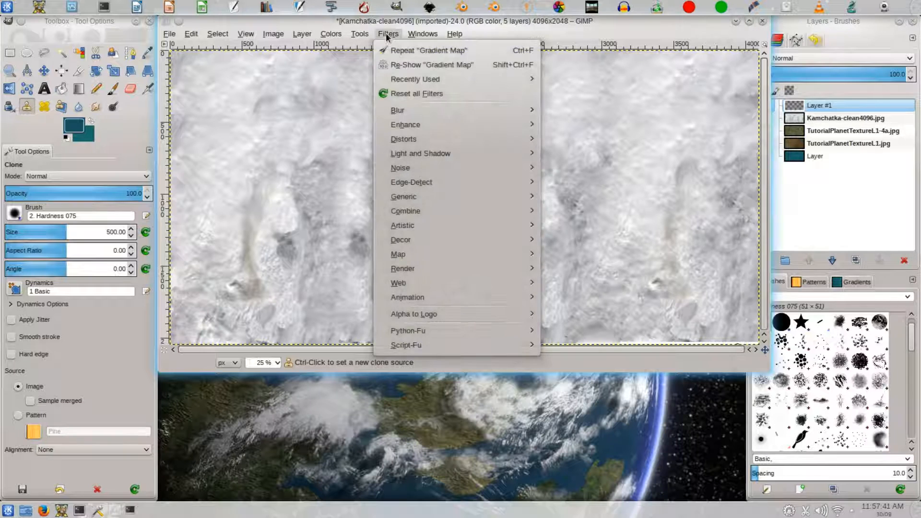
pyautogui.moveTo(403, 270)
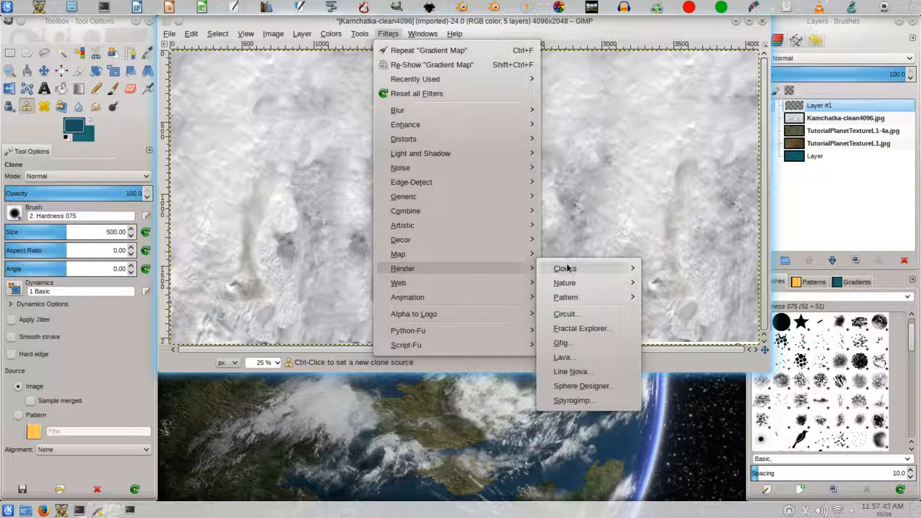
pyautogui.moveTo(566, 269)
pyautogui.click(684, 311)
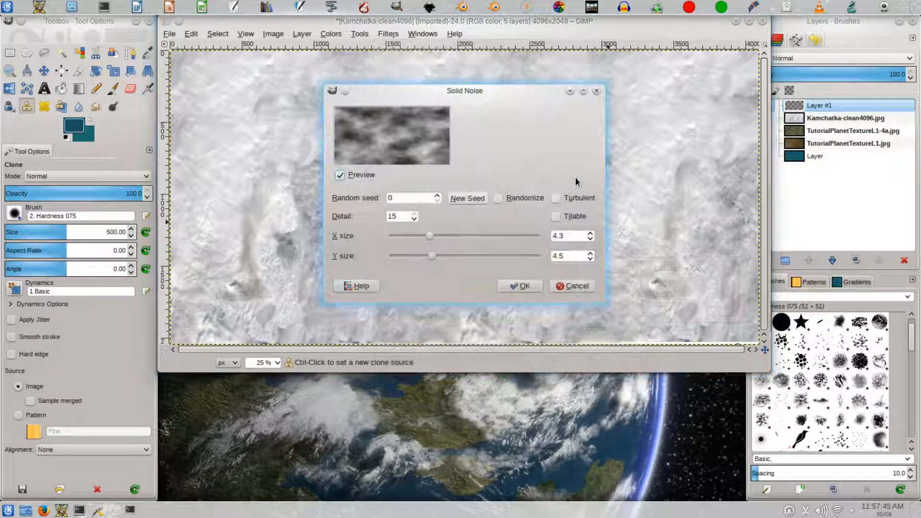
pyautogui.click(539, 239)
pyautogui.moveTo(434, 255); pyautogui.dragTo(610, 258)
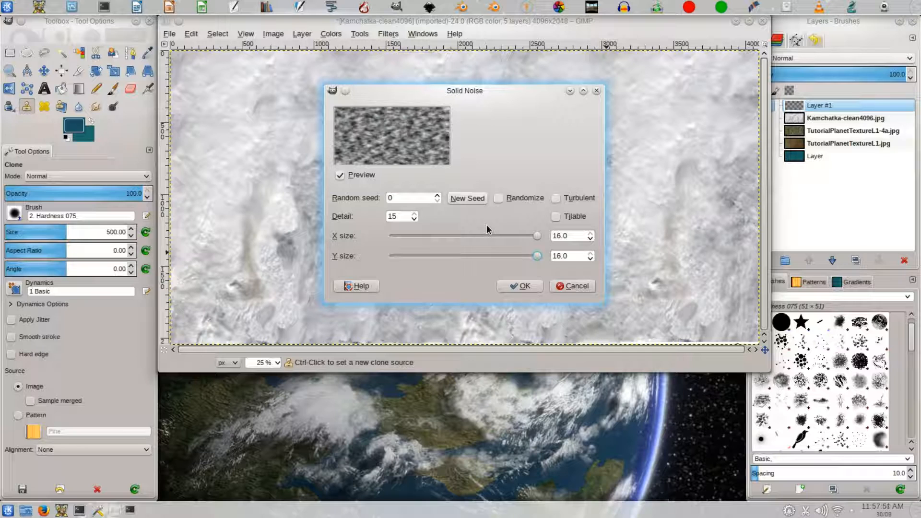
pyautogui.click(468, 198)
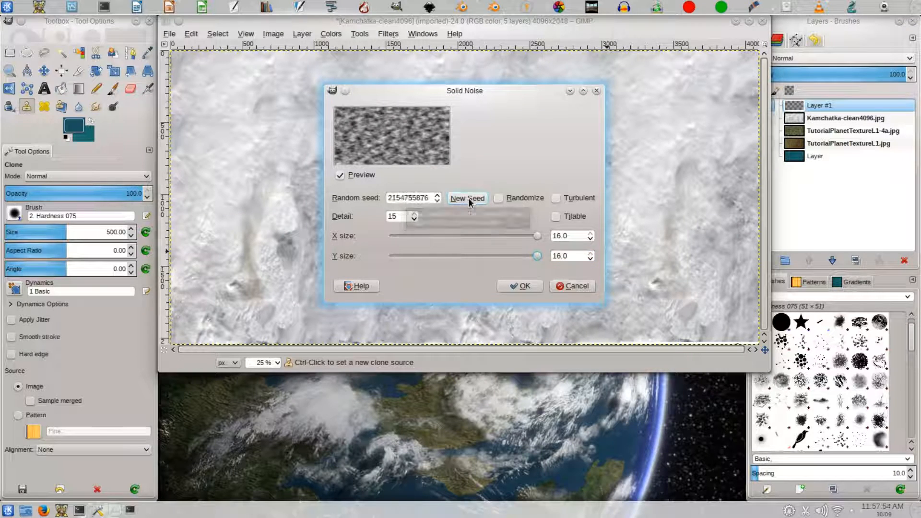
pyautogui.click(521, 286)
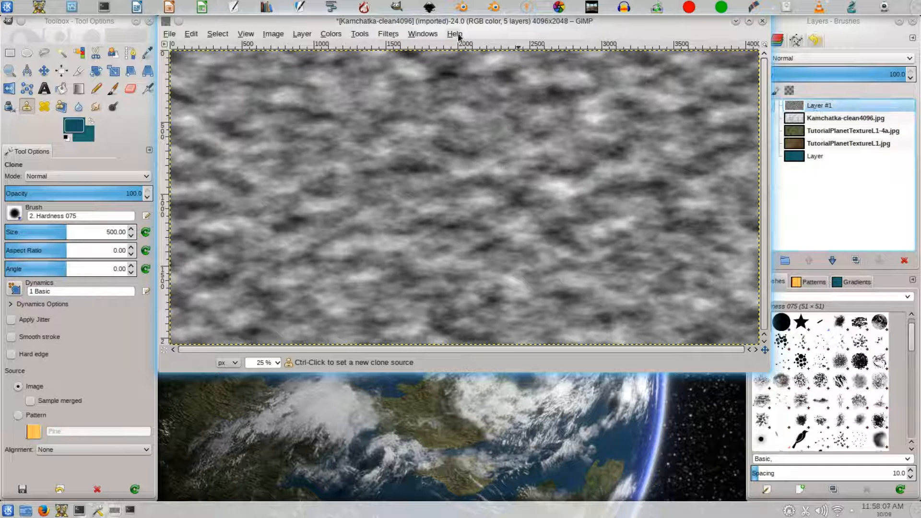
# Step: Reset the colours to black and white and add a new layer above the noise, filled with the white background colour
pyautogui.rightClick(834, 102)
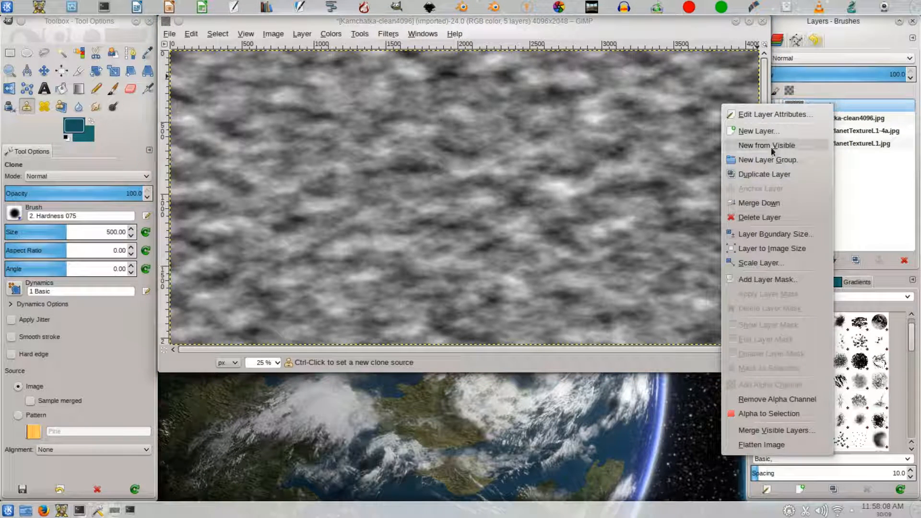
pyautogui.click(764, 129)
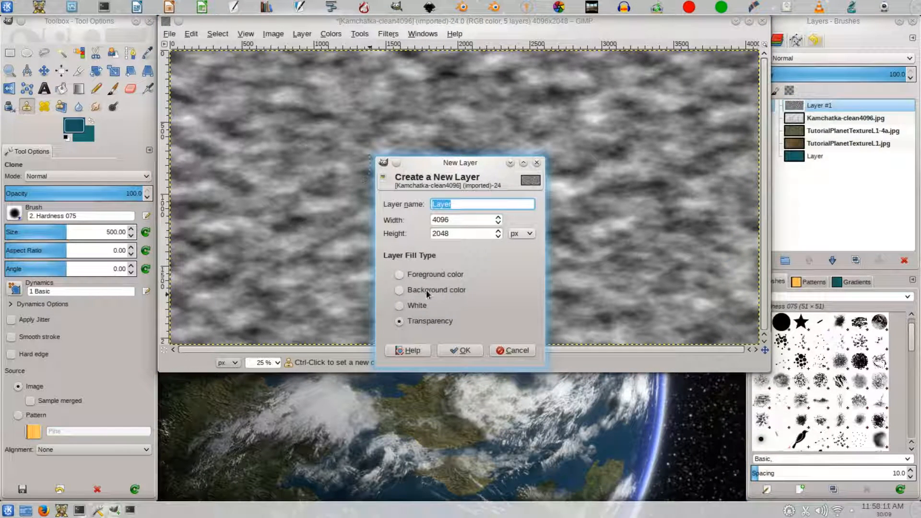
pyautogui.click(65, 137)
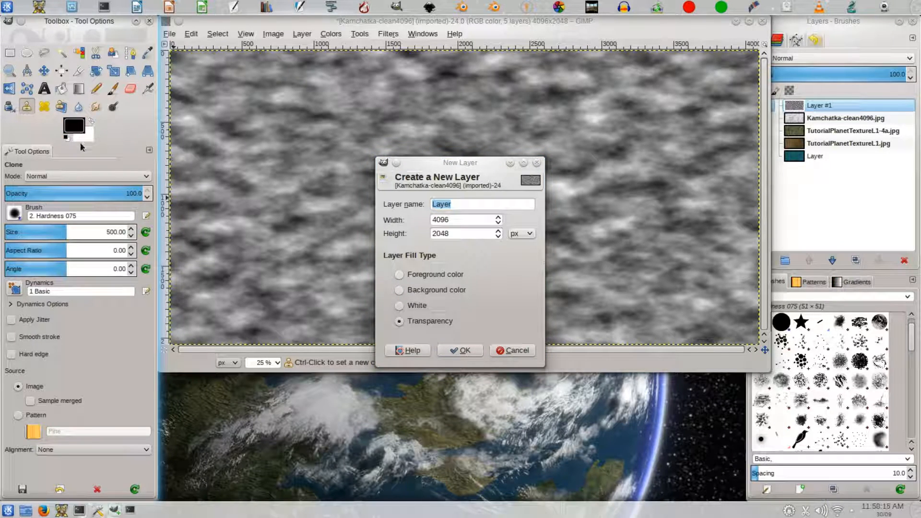
pyautogui.click(416, 289)
pyautogui.click(462, 347)
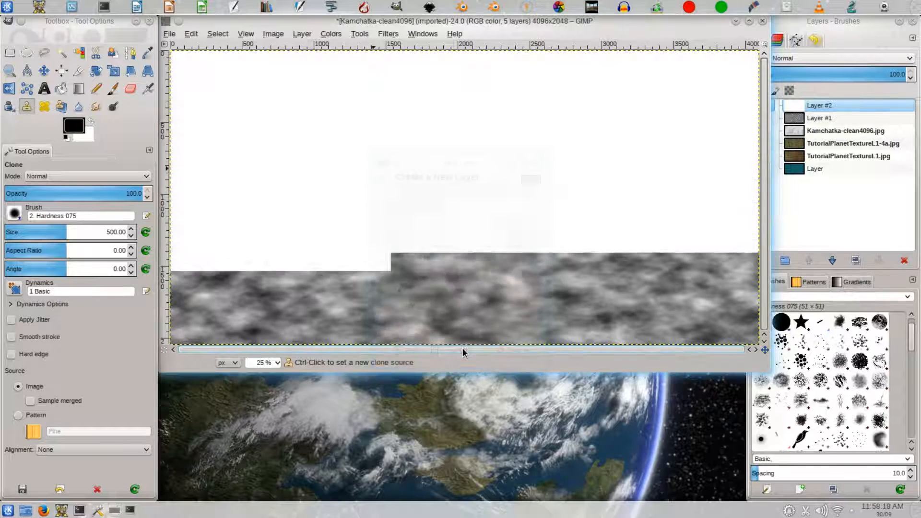
# Step: Hide the white Layer #2 and lighten the noise on Layer #1 with Levels, setting the low output level to 44
pyautogui.click(811, 120)
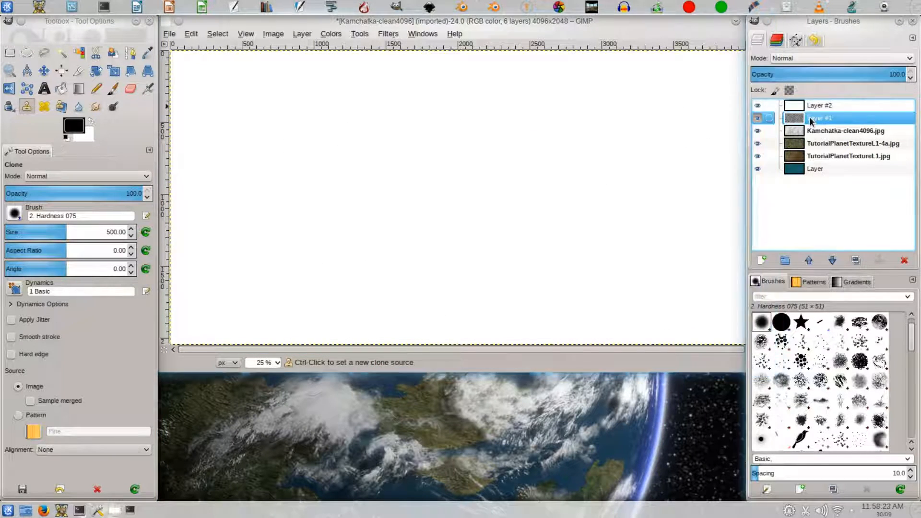
pyautogui.click(757, 106)
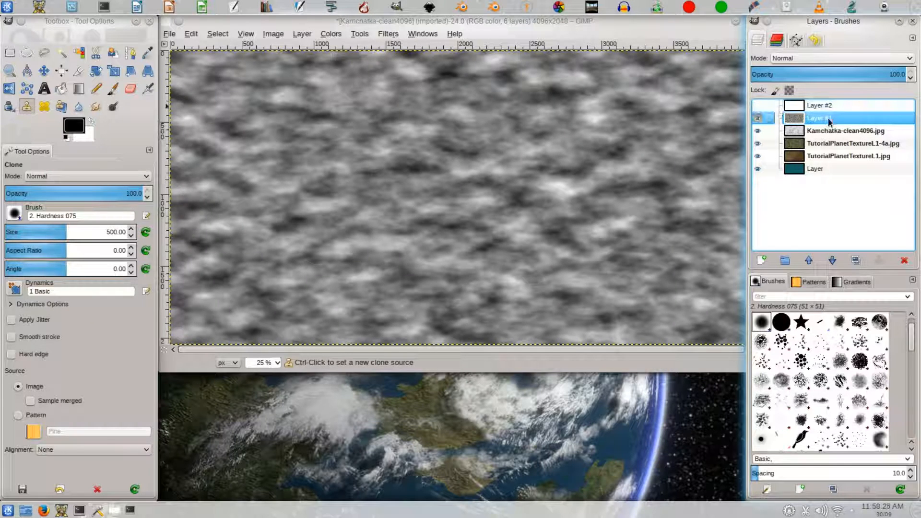
pyautogui.click(329, 35)
pyautogui.click(343, 122)
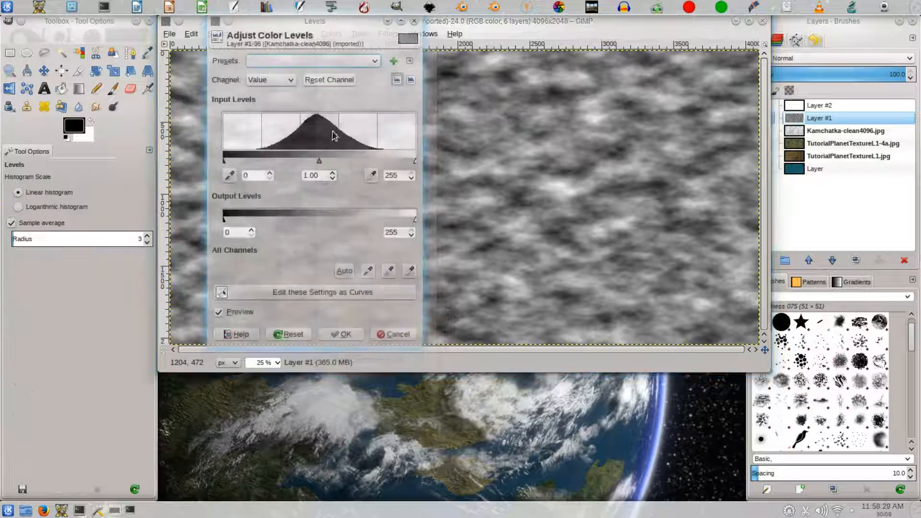
pyautogui.doubleClick(251, 232)
pyautogui.write('29')
pyautogui.click(250, 229)
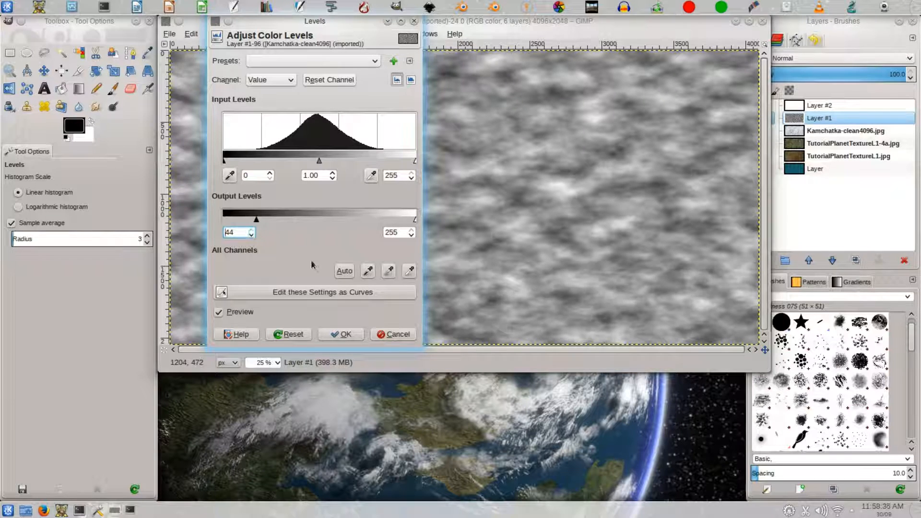
pyautogui.click(341, 335)
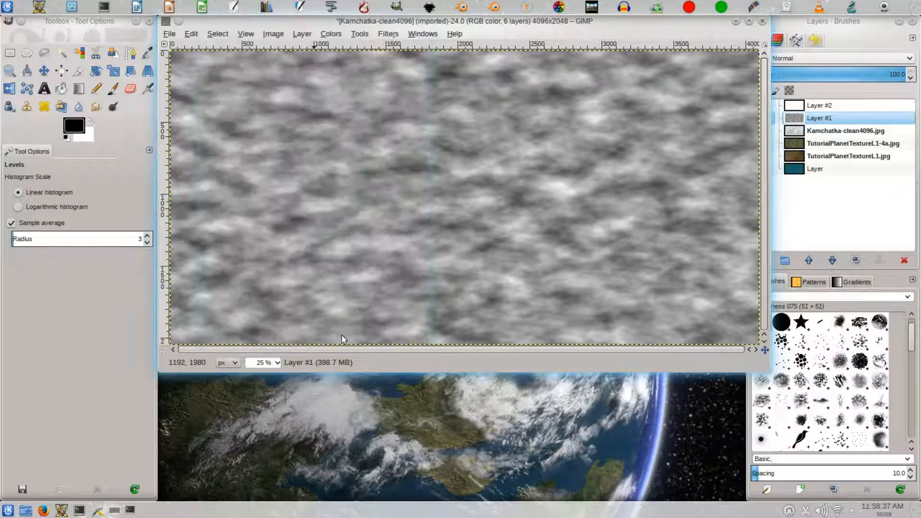
# Step: Set the white Layer #2 to Multiply mode and merge it down onto the noise layer
pyautogui.click(842, 118)
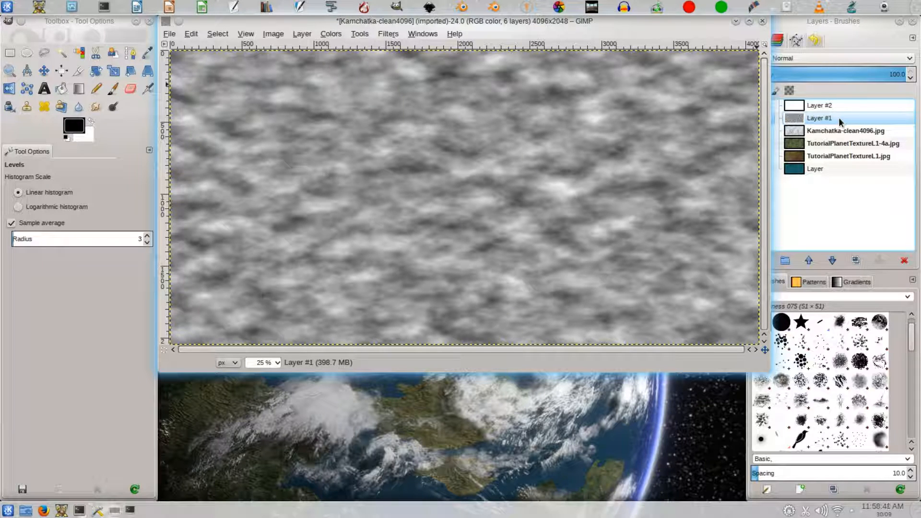
pyautogui.click(836, 107)
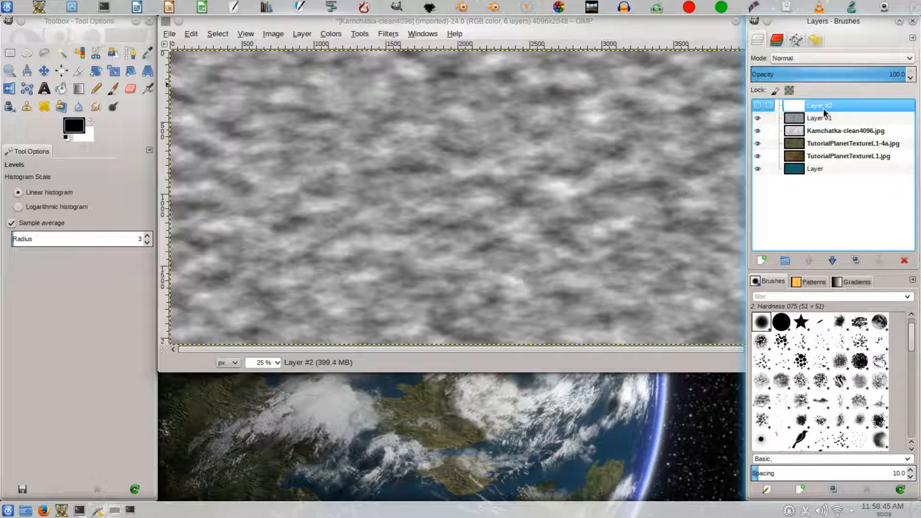
pyautogui.click(813, 58)
pyautogui.click(799, 162)
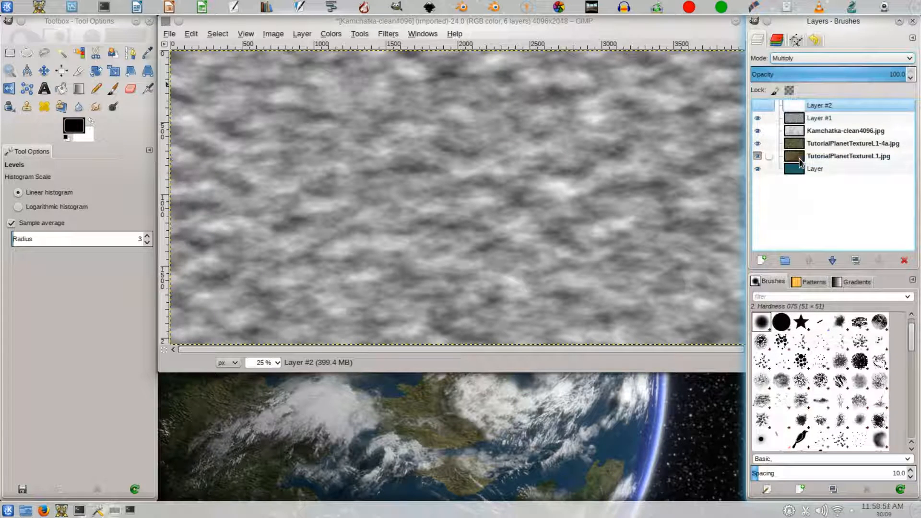
pyautogui.rightClick(811, 107)
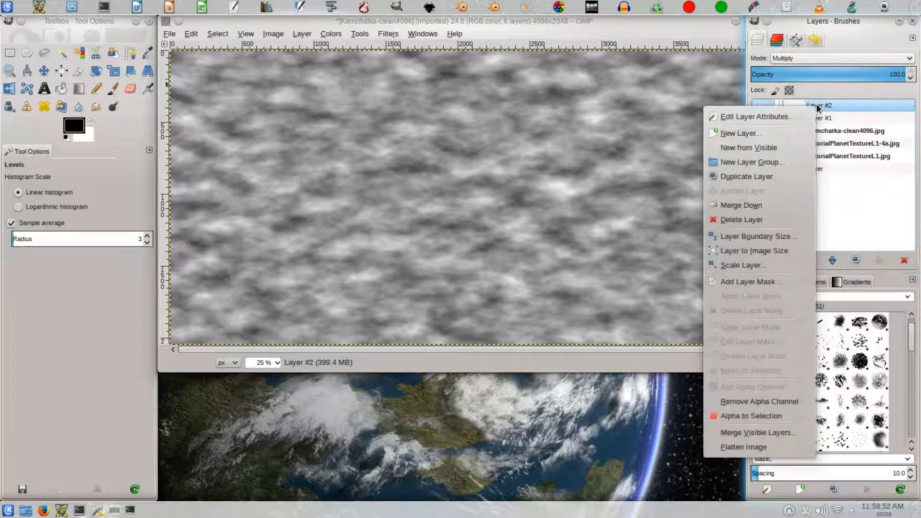
pyautogui.click(743, 206)
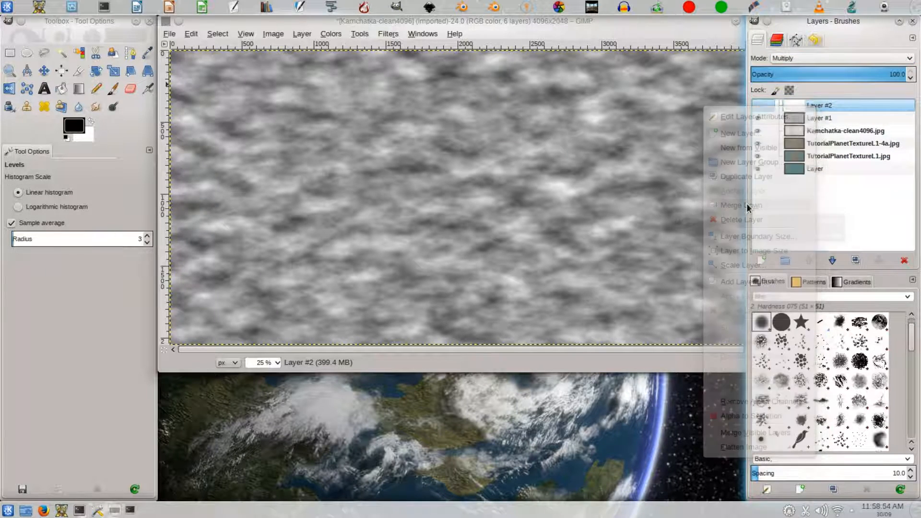
# Step: Apply Threshold to the merged noise layer, adjusting the lower limit to 147 to form black and white landmass shapes
pyautogui.click(332, 36)
pyautogui.click(336, 107)
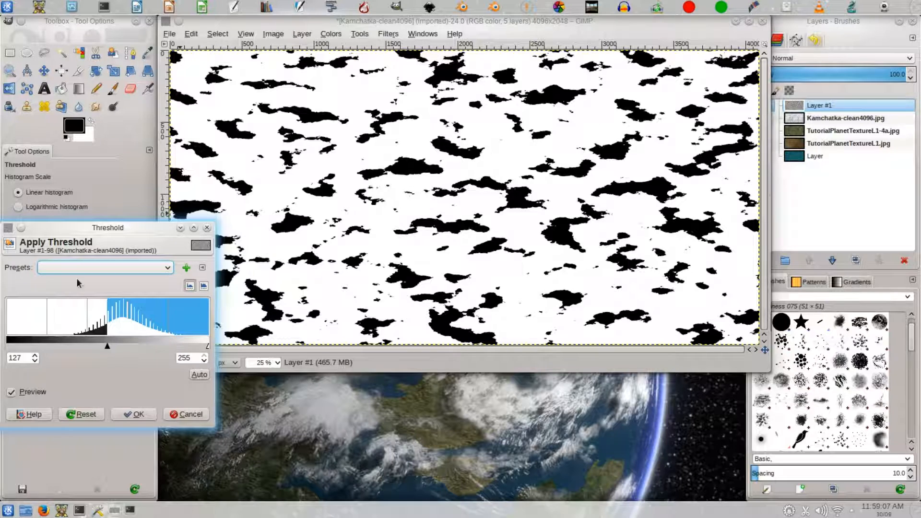
pyautogui.click(34, 360)
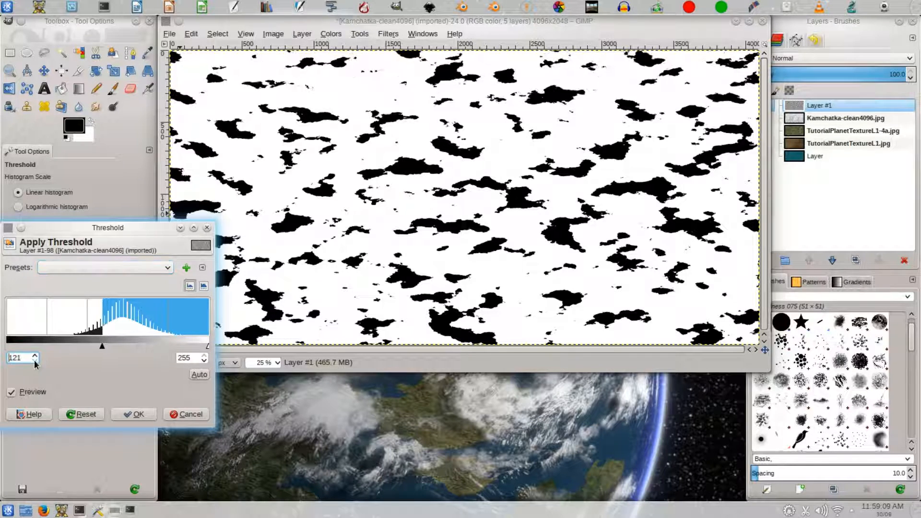
pyautogui.click(34, 356)
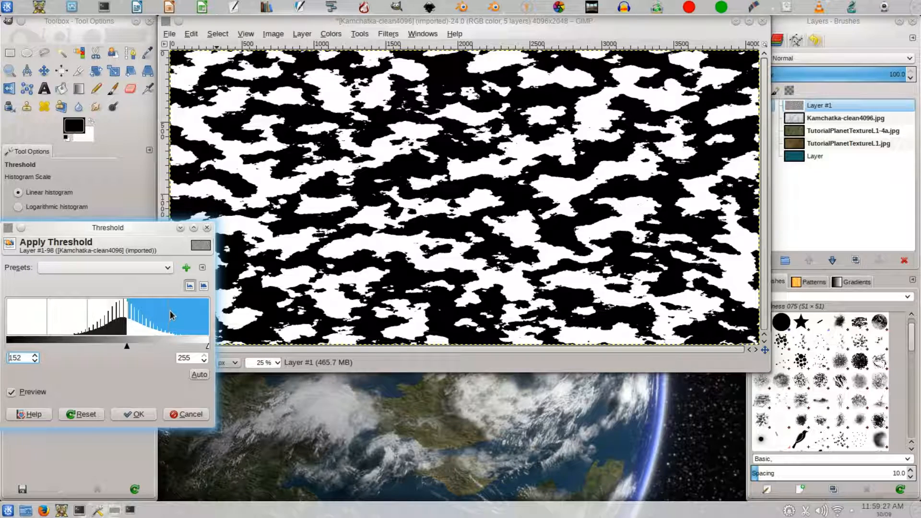
pyautogui.click(32, 361)
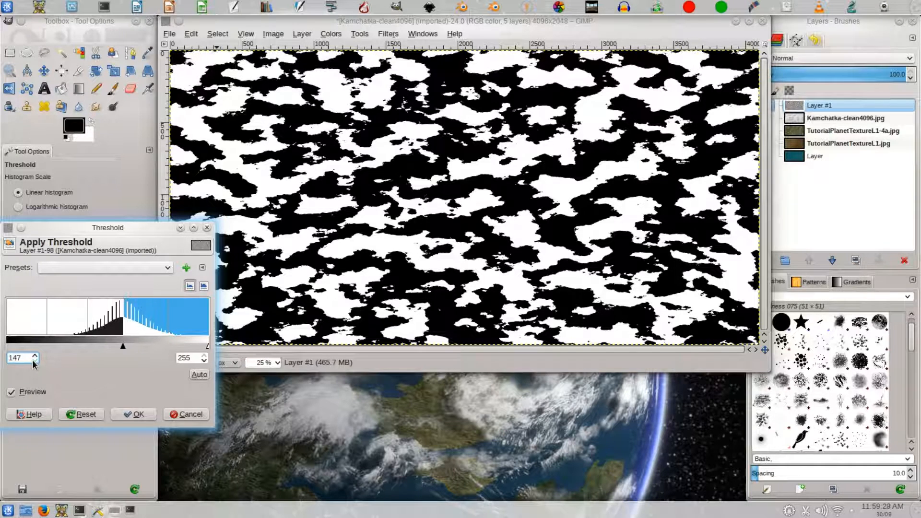
pyautogui.click(33, 360)
pyautogui.click(32, 360)
pyautogui.click(34, 357)
pyautogui.click(34, 356)
pyautogui.click(35, 356)
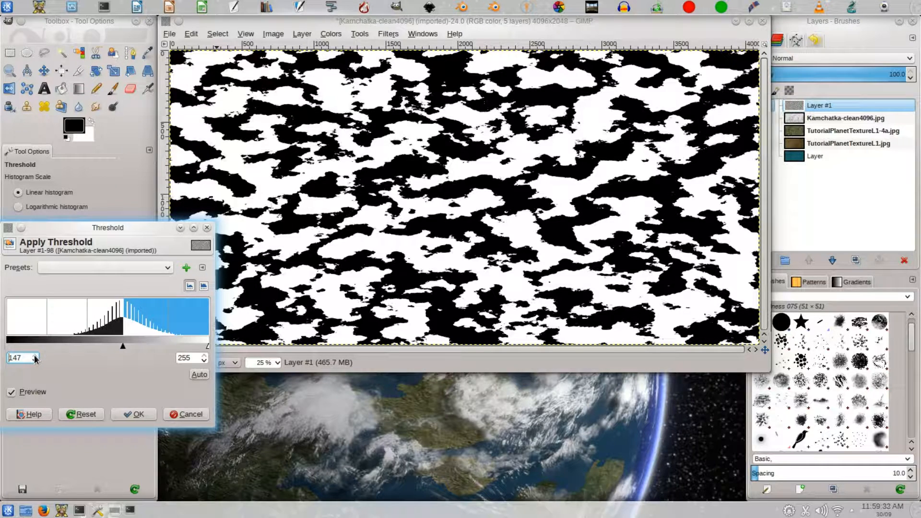